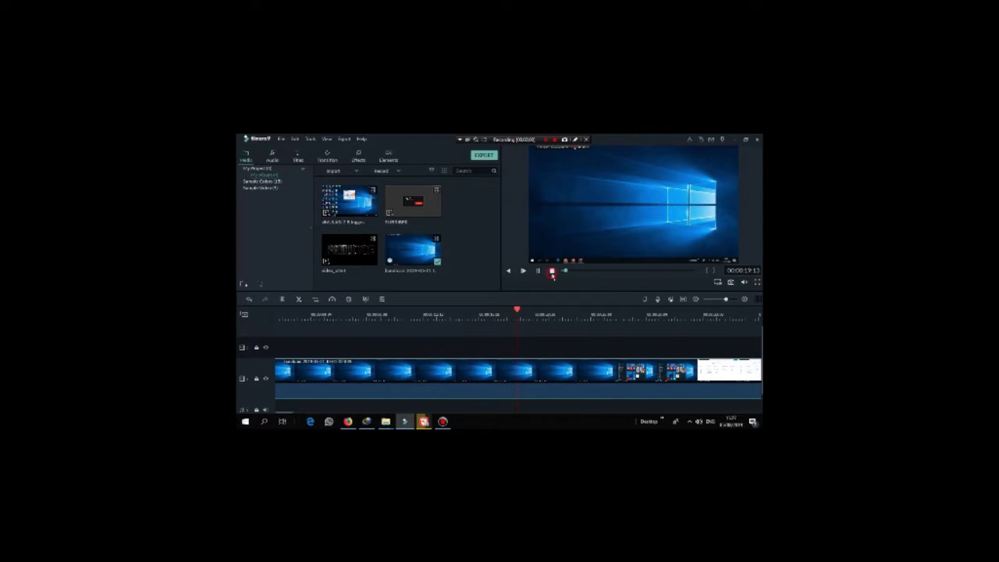
Step: Split the screen recording at 00:00:22
left_click(552, 270)
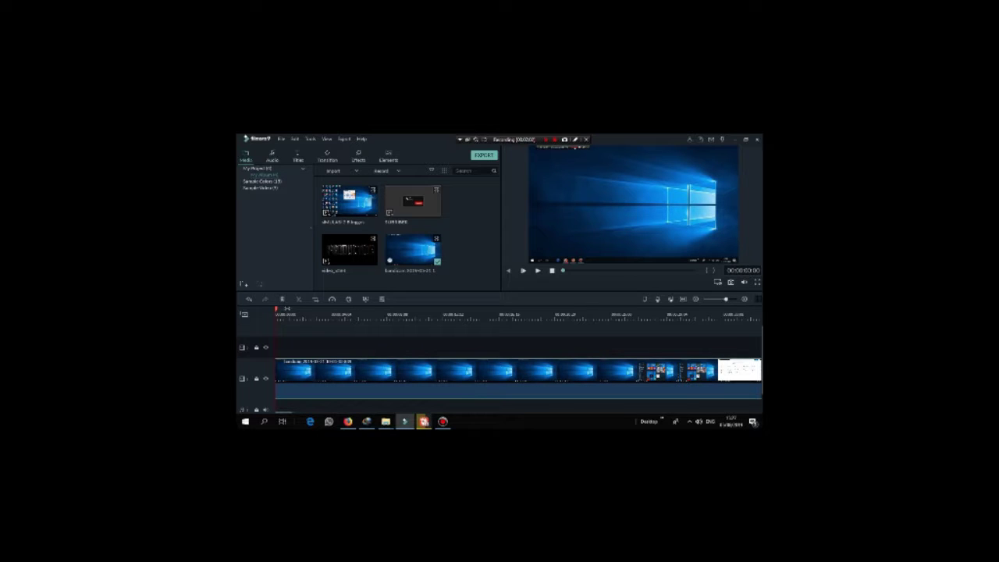
left_click_drag(276, 310, 607, 378)
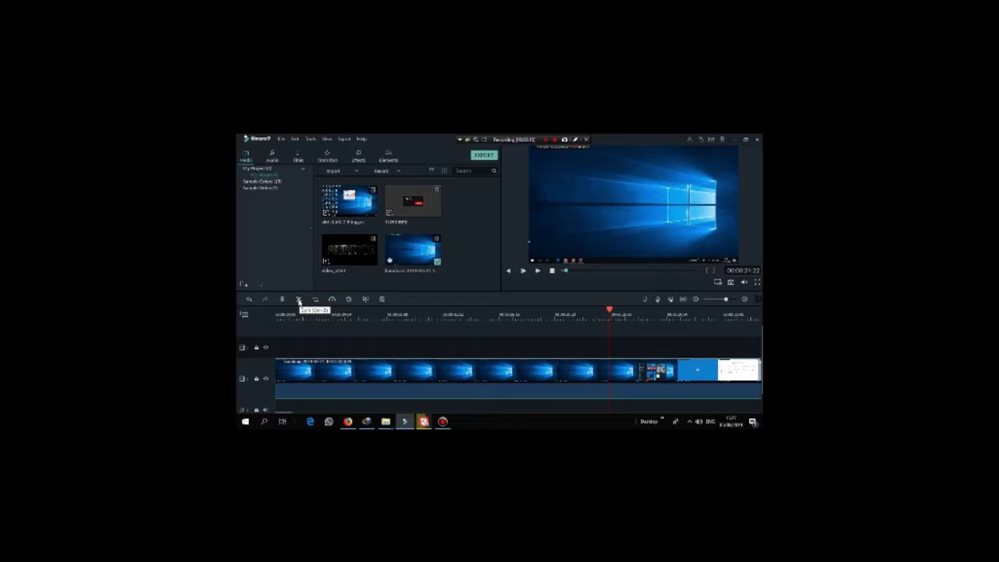
left_click(299, 300)
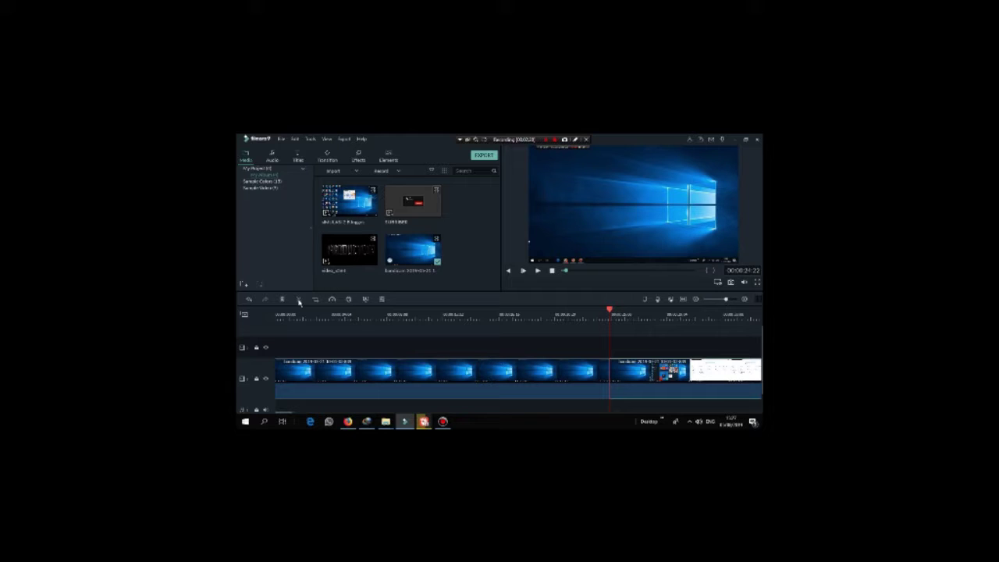
Step: Delete the opening part and slide the remaining clip back to the timeline start
left_click(368, 380)
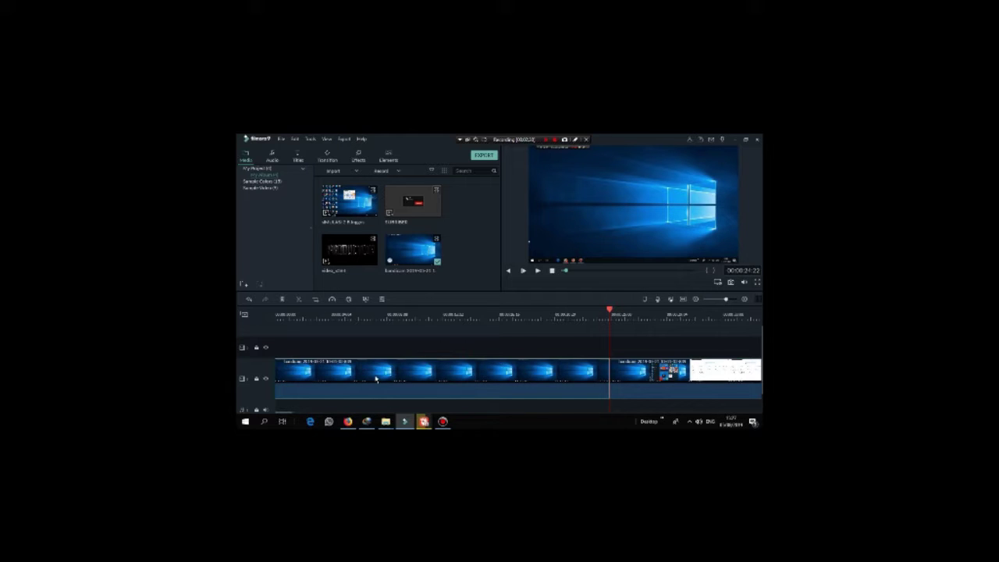
left_click_drag(387, 374, 361, 384)
key("Delete")
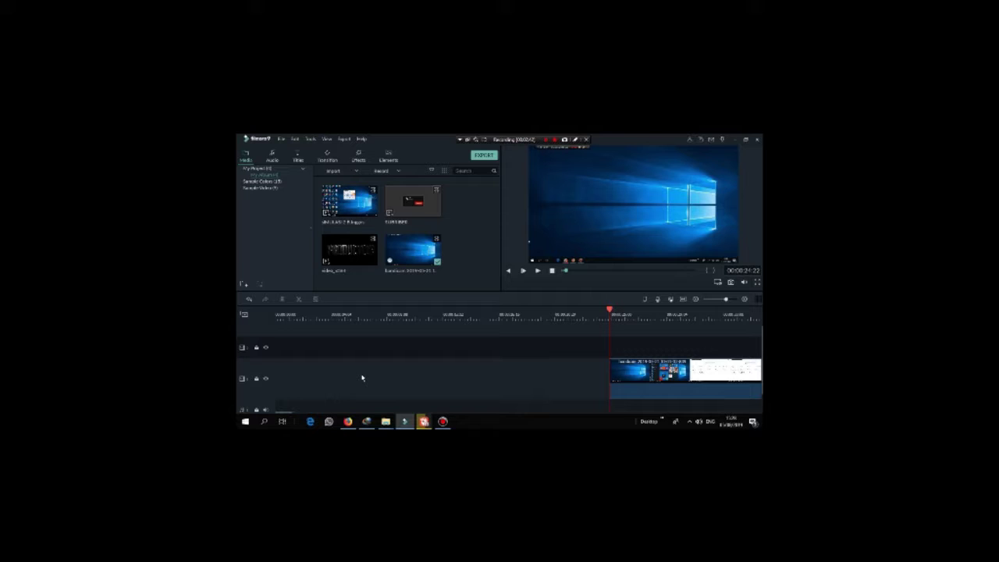
left_click_drag(701, 379, 315, 356)
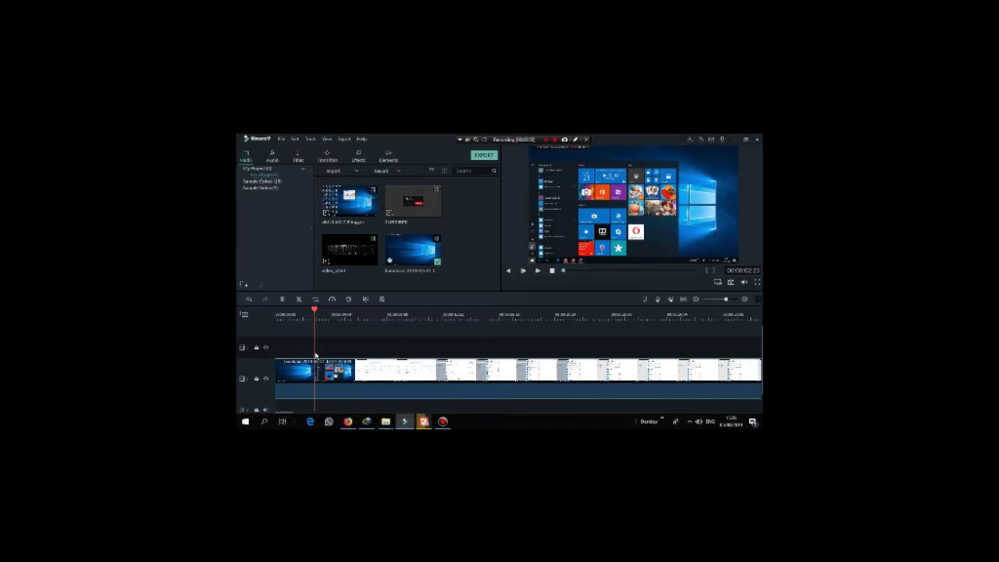
Step: Split the recording at about 00:00:02, insert video_start there, and preview the edit
left_click(300, 301)
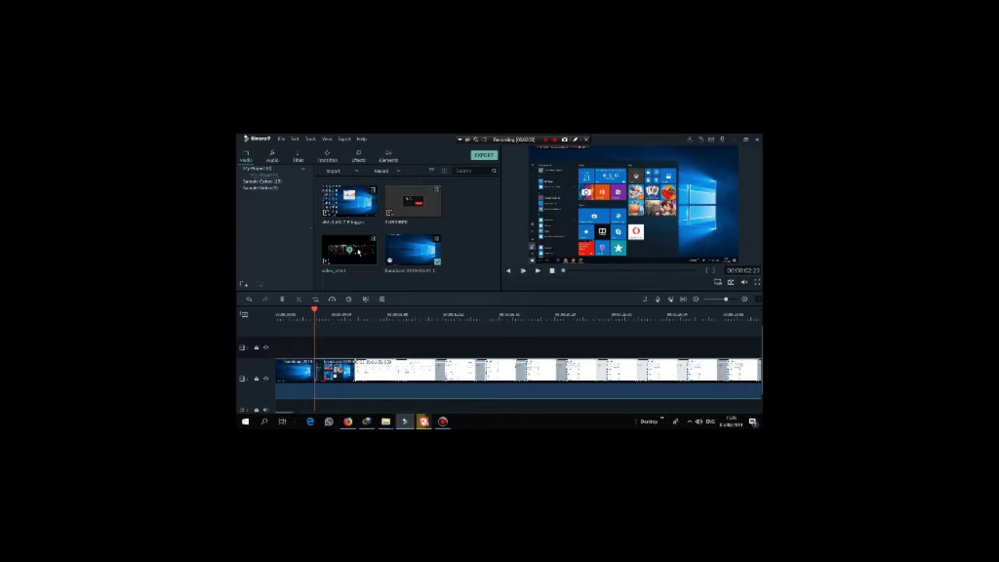
left_click_drag(359, 249, 316, 373)
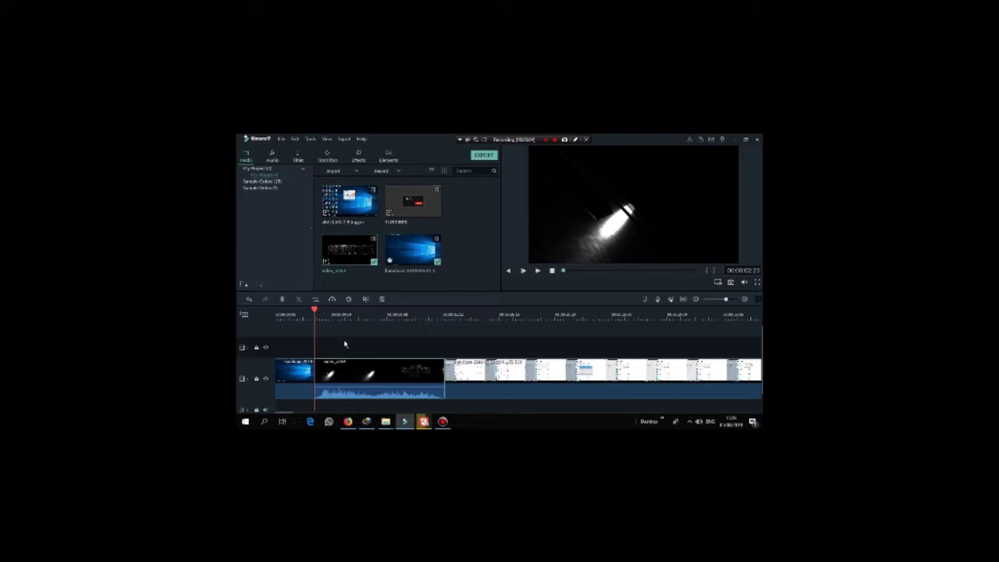
left_click_drag(316, 311, 308, 310)
left_click(296, 313)
key("space")
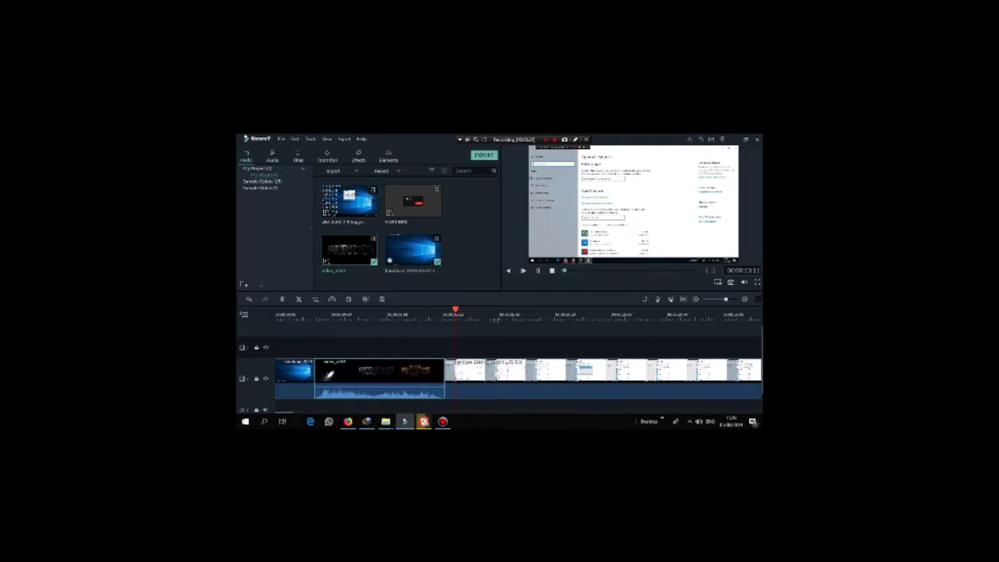
left_click(552, 271)
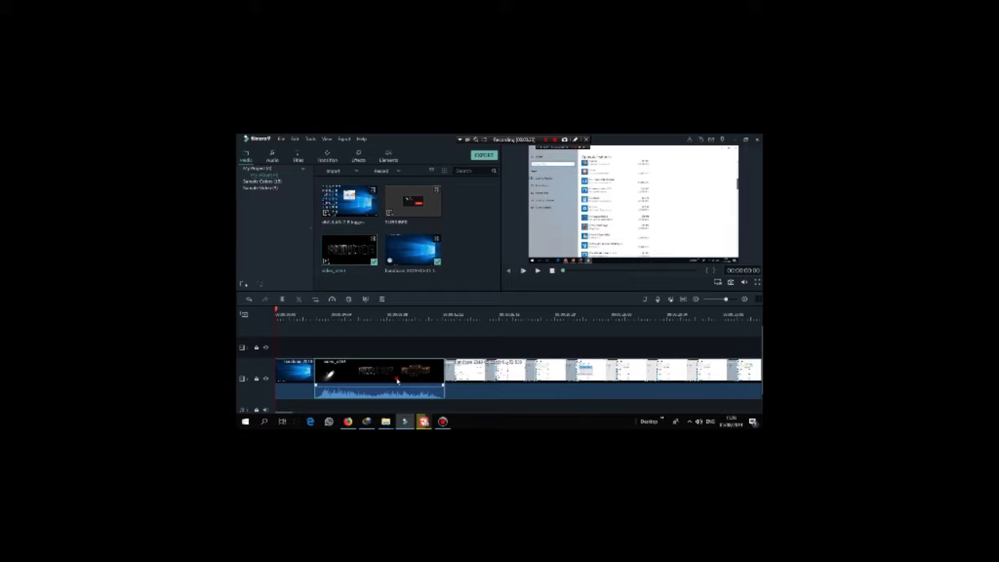
Step: Select the opening desktop clip, then the video_start intro clip, and show the transitions library
left_click(291, 382)
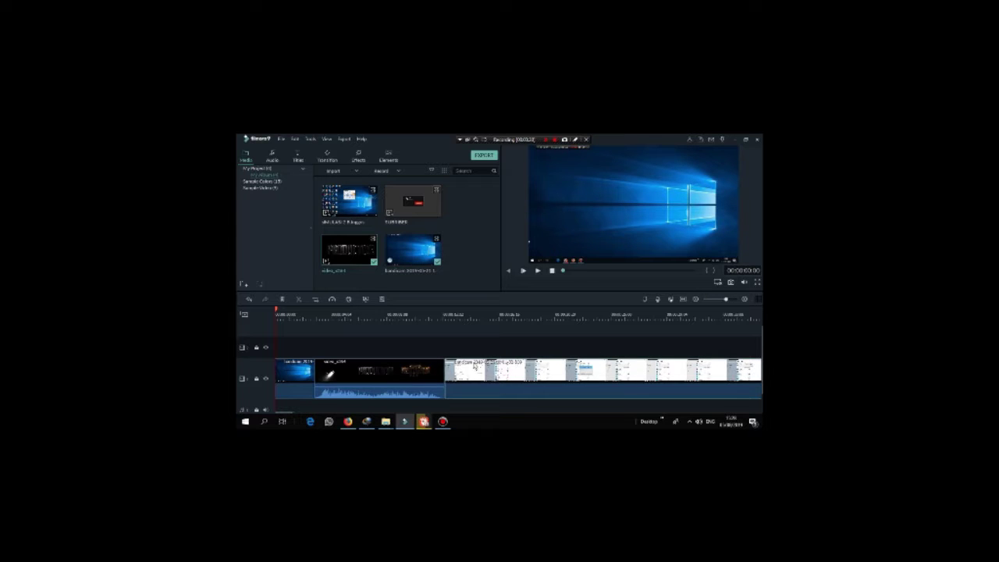
left_click(431, 374)
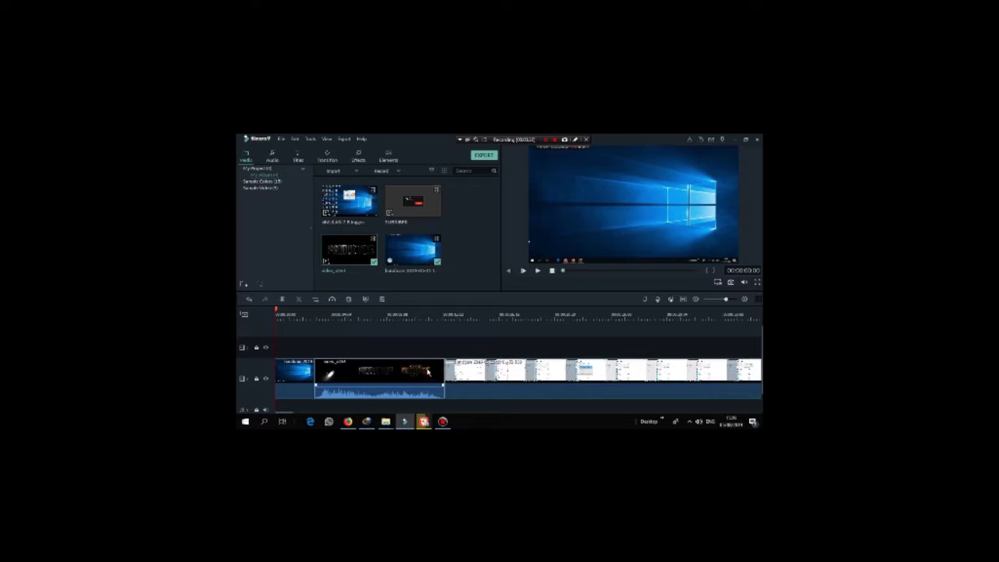
left_click(327, 156)
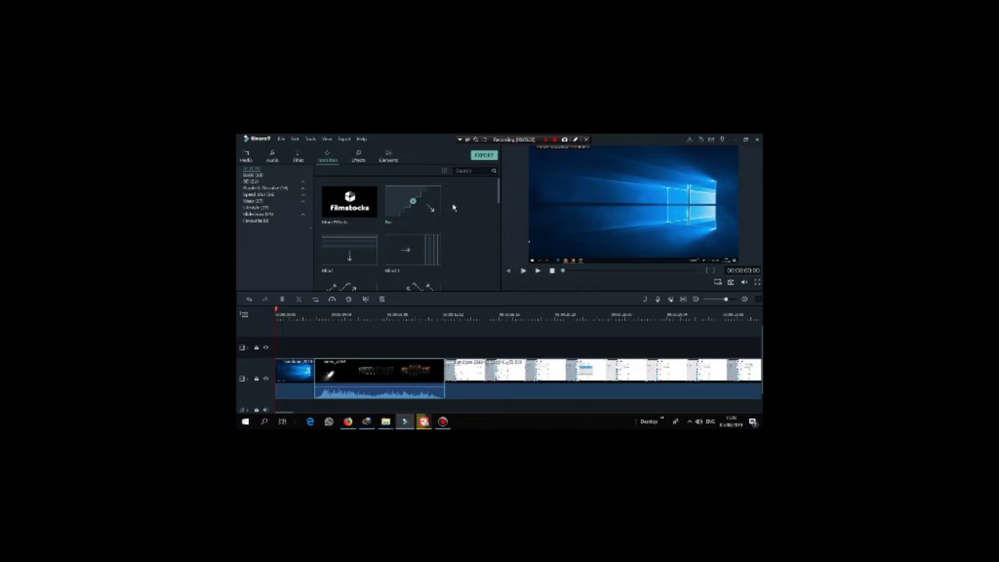
Step: Place the Colour Distance transition at the end of video_start and preview it
left_click_drag(499, 194, 499, 197)
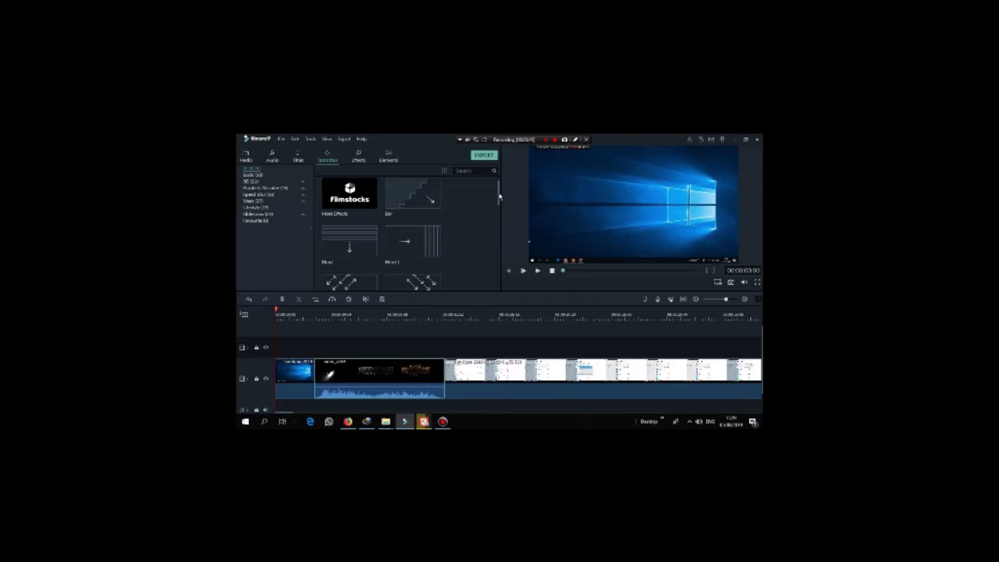
left_click_drag(500, 197, 510, 257)
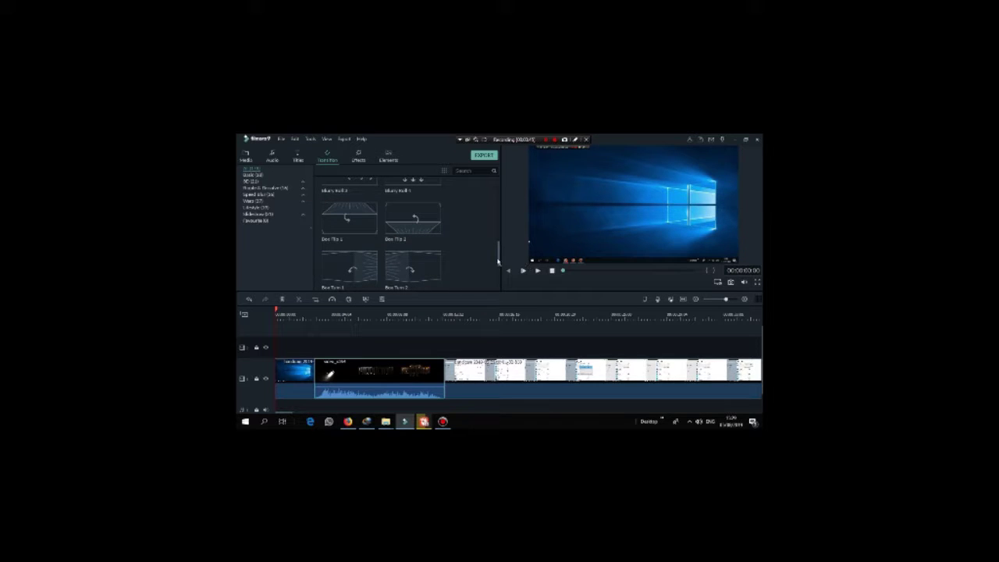
mouse_move(499, 261)
left_mouse_down()
mouse_move(504, 285)
mouse_move(504, 256)
left_mouse_up()
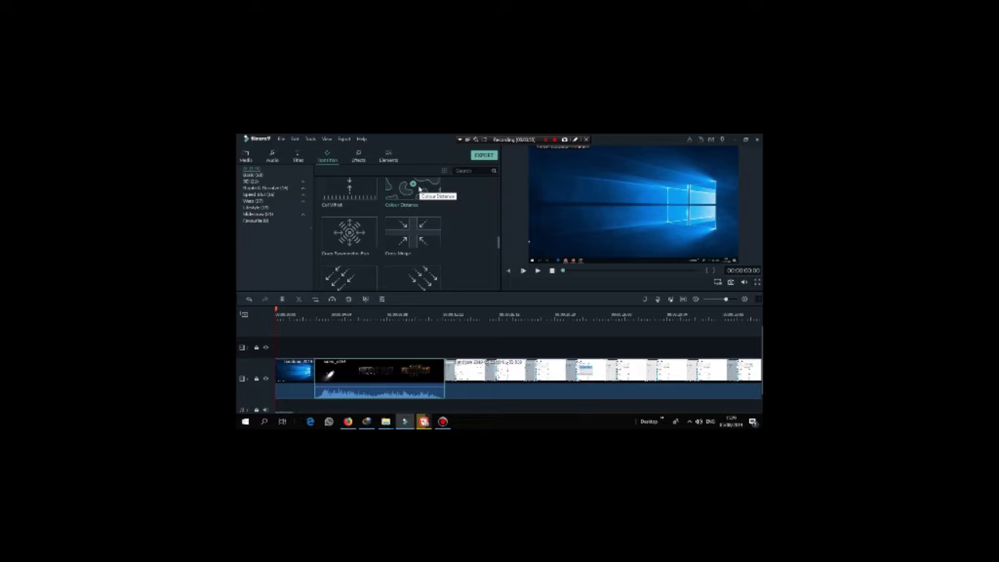
mouse_move(420, 188)
left_mouse_down()
mouse_move(445, 309)
mouse_move(437, 373)
mouse_move(394, 375)
mouse_move(438, 388)
left_mouse_up()
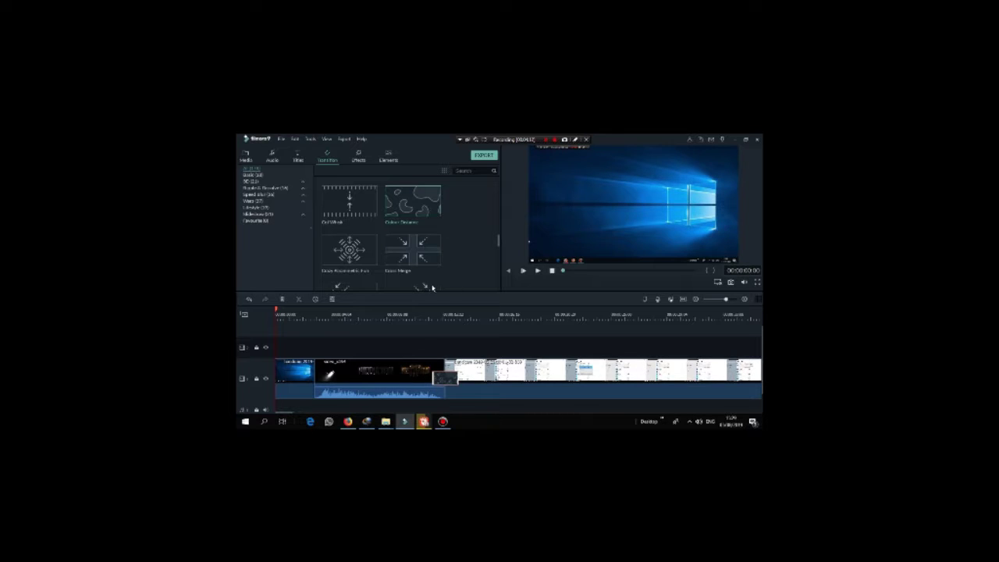
left_click(537, 271)
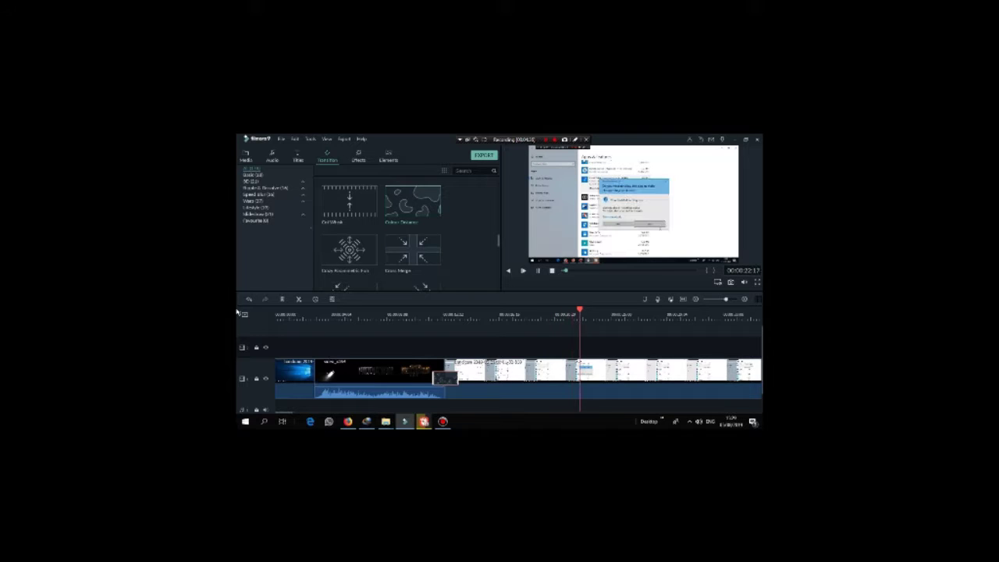
Step: Drop the subscribe clip from Media onto video track 2 near the start
left_click(537, 270)
scroll(706, 343, "up", 1)
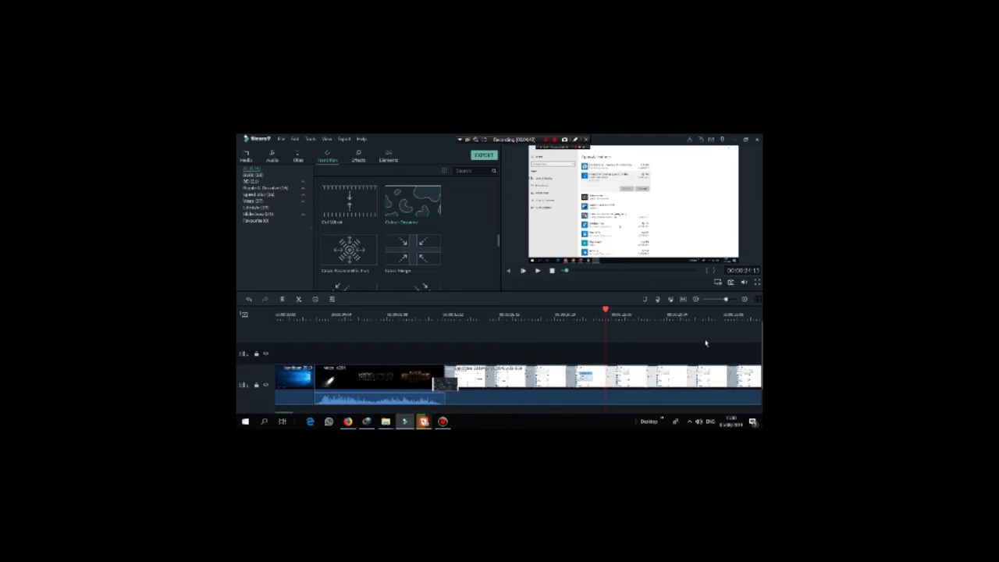
left_click(246, 155)
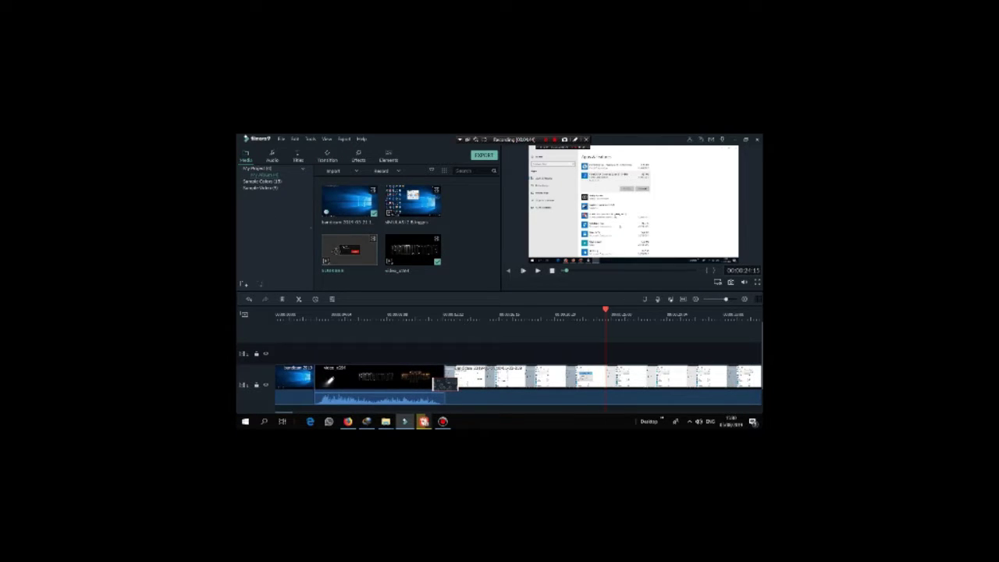
left_click_drag(309, 316, 288, 349)
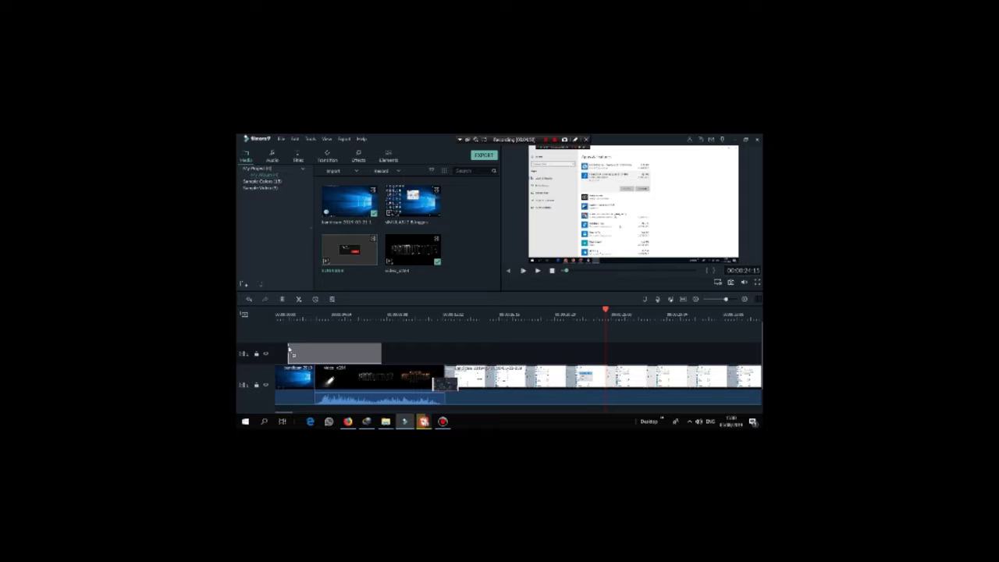
left_click_drag(289, 349, 288, 349)
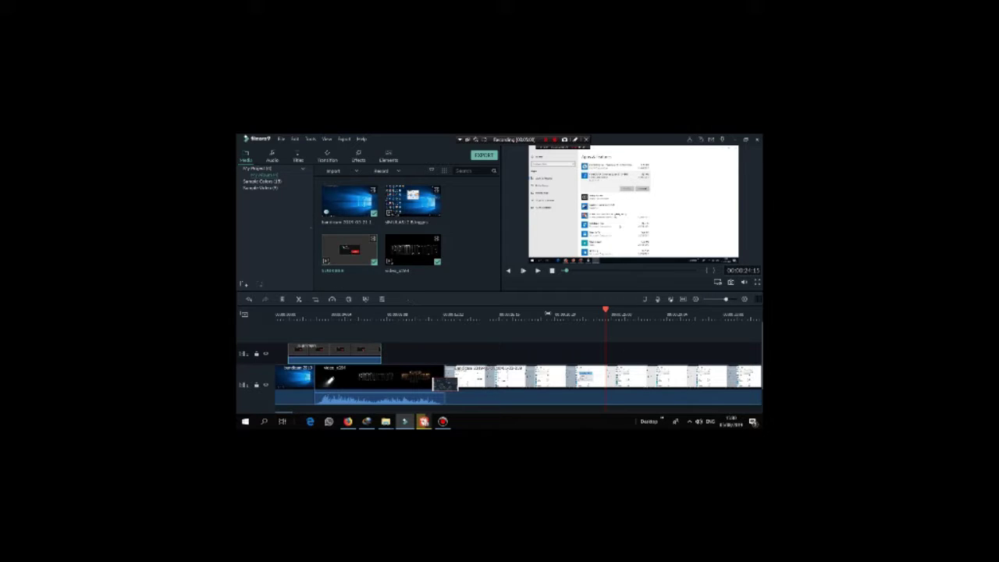
Step: Rewind to the beginning and play the video to preview the subscribe overlay
left_click_drag(606, 311, 285, 310)
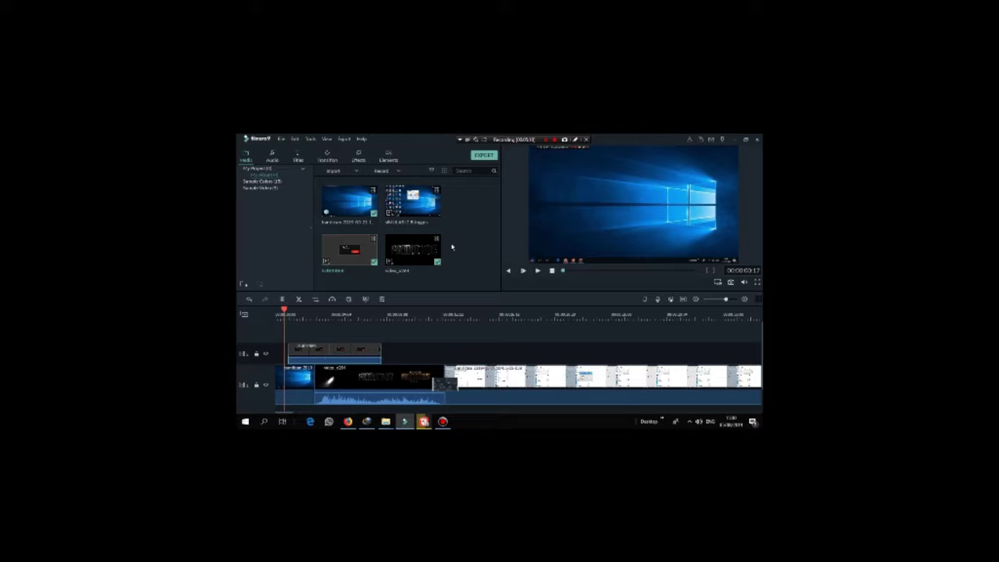
left_click(538, 272)
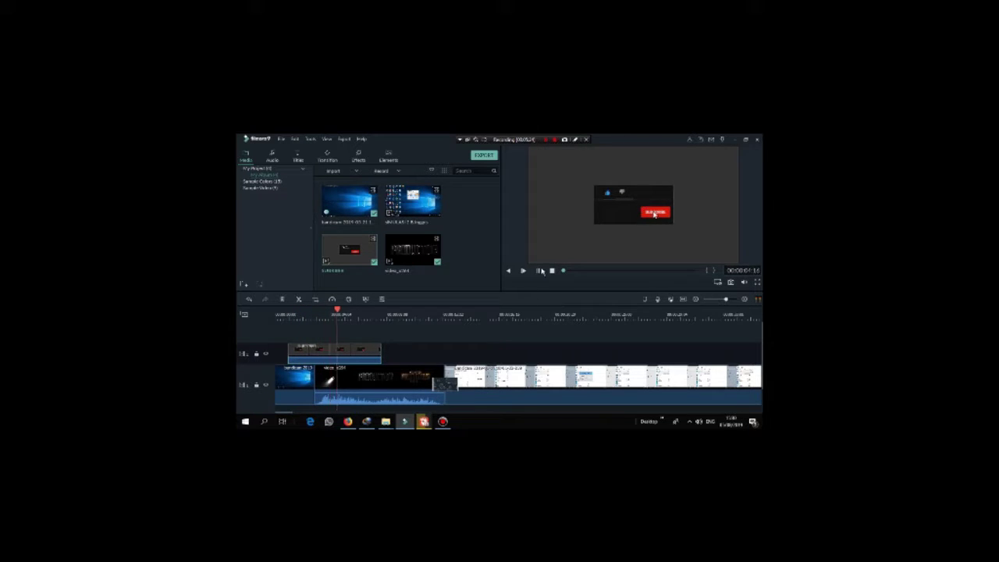
left_click(542, 271)
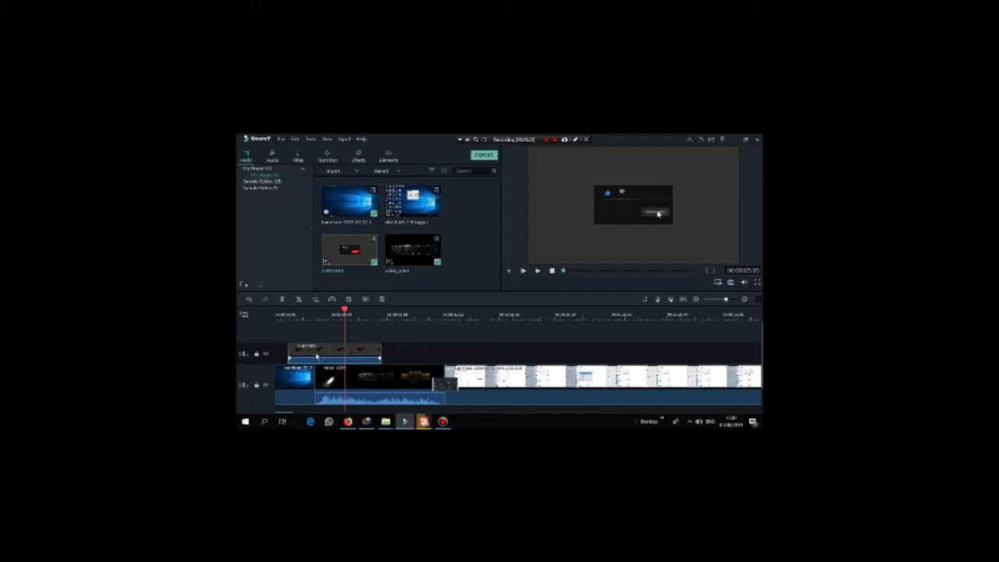
Step: Tick Chroma Key in the overlay clip's Video settings and open the Select Color swatch
double_click(316, 355)
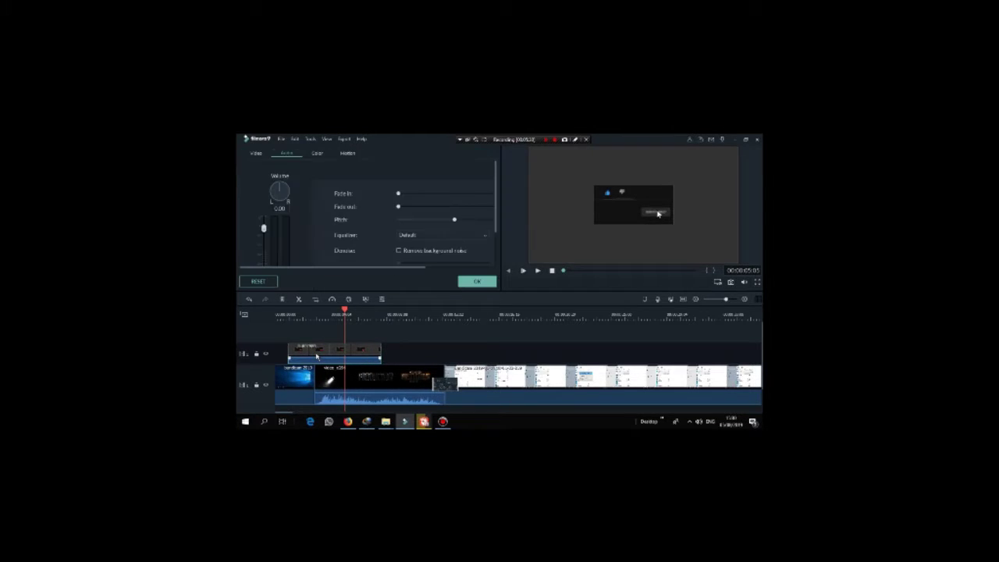
left_click(255, 153)
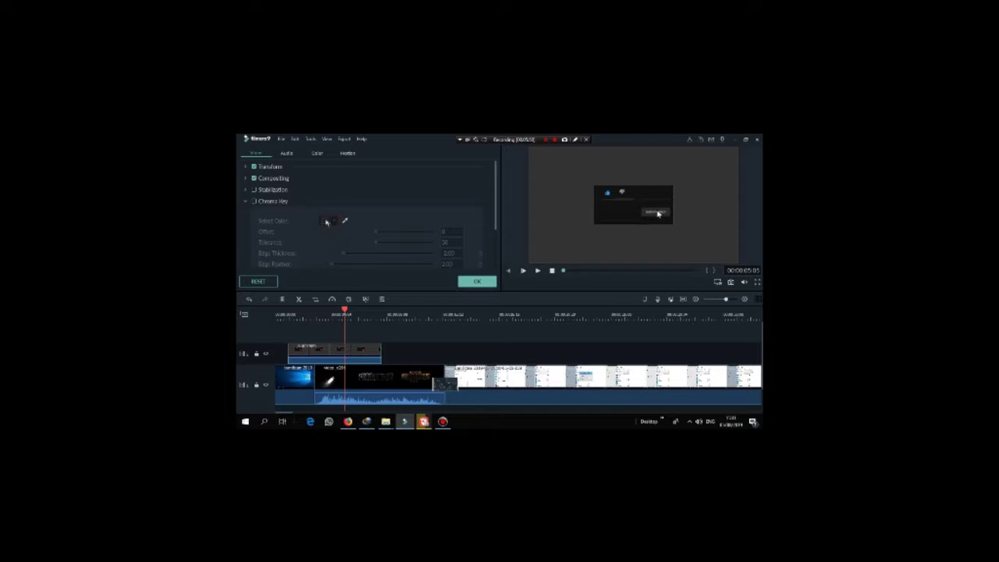
scroll(326, 223, "down", 1)
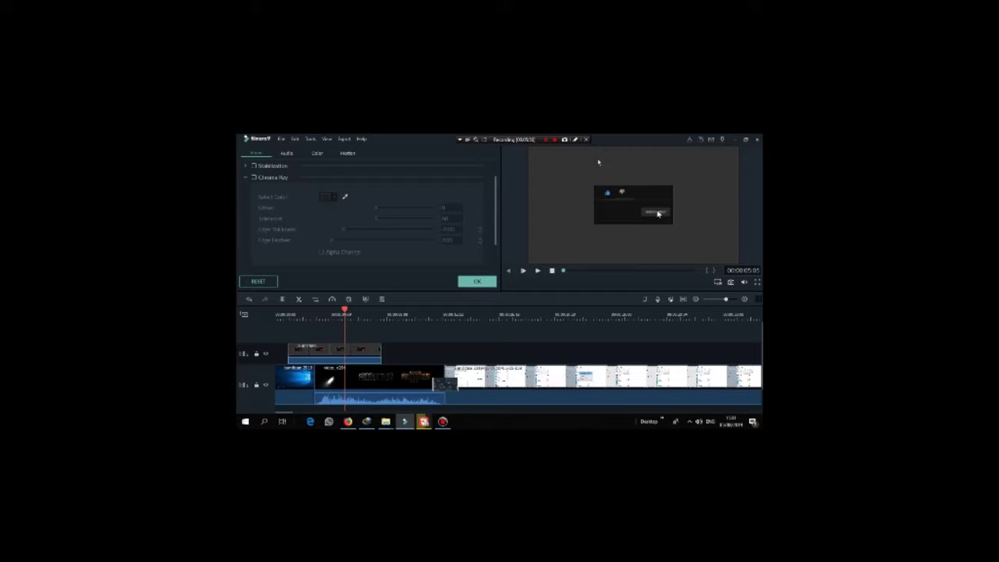
left_click(254, 178)
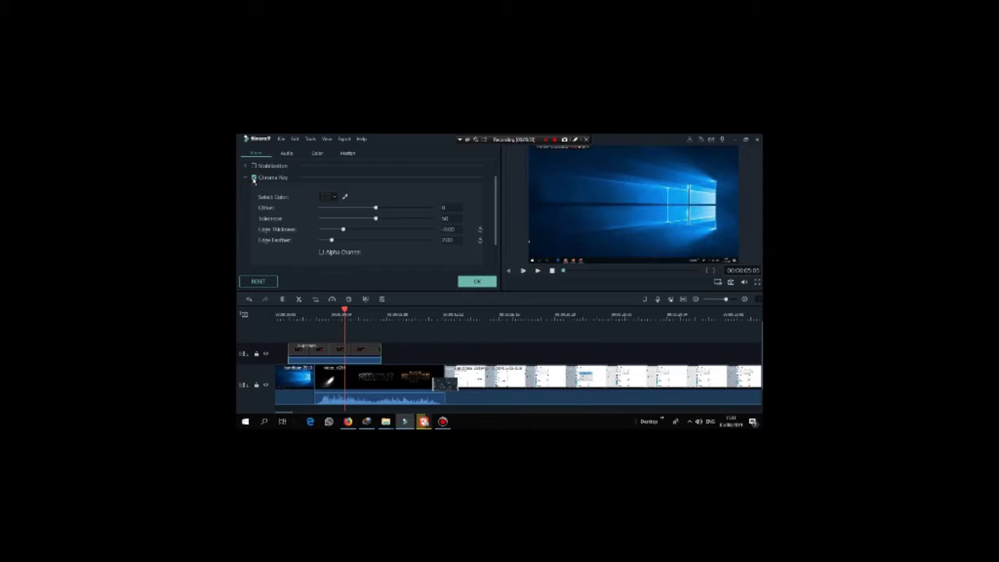
left_click(335, 198)
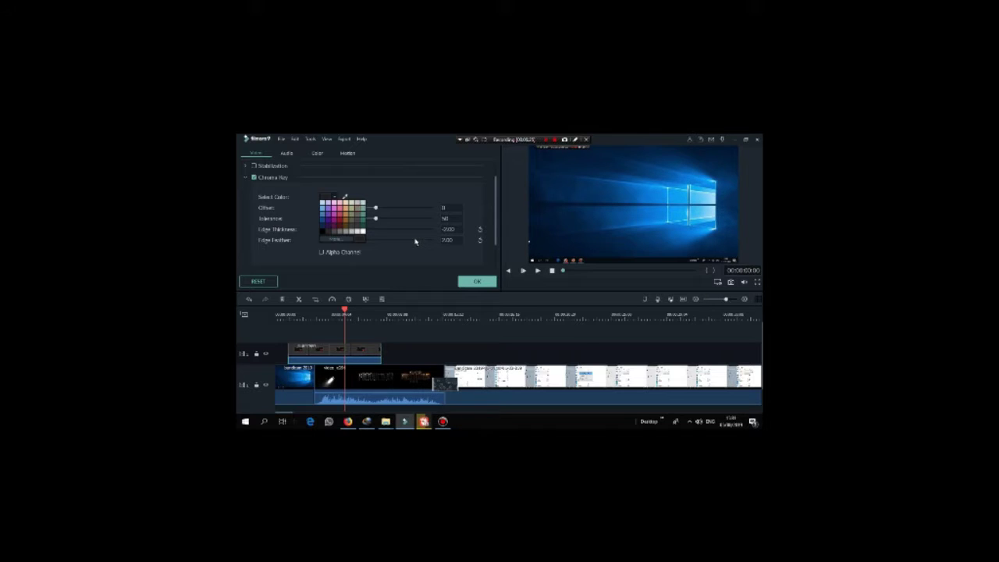
Step: Sample the overlay's grey background with the eyedropper and raise the Chroma Key offset
left_click(399, 264)
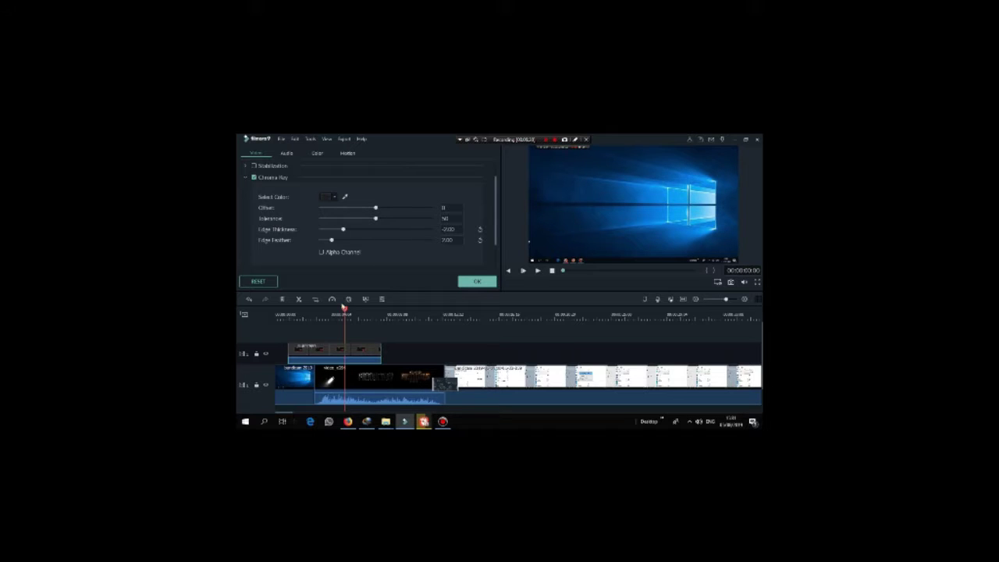
left_click_drag(344, 310, 288, 310)
left_click_drag(375, 208, 399, 222)
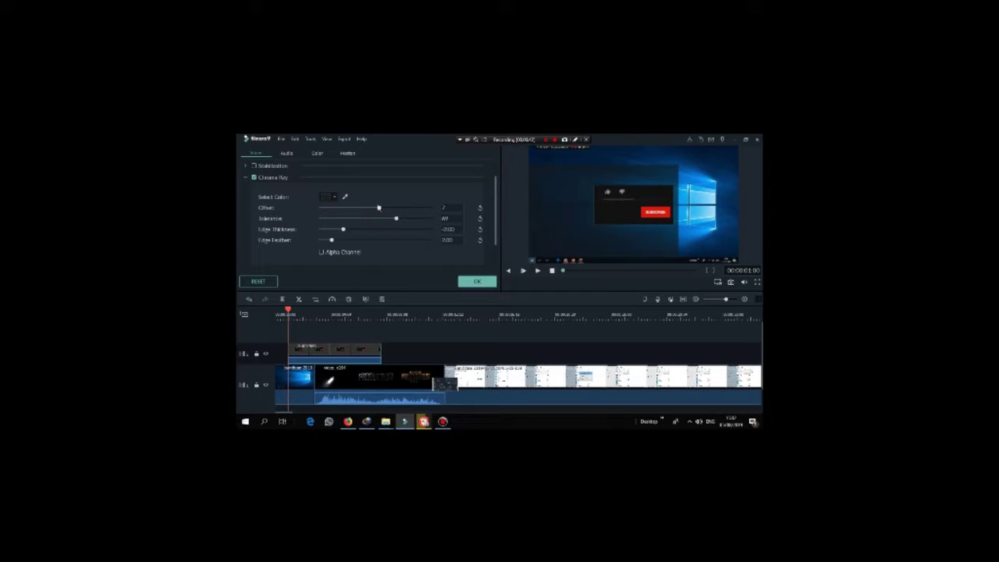
left_click(334, 198)
left_click(334, 199)
left_click(344, 197)
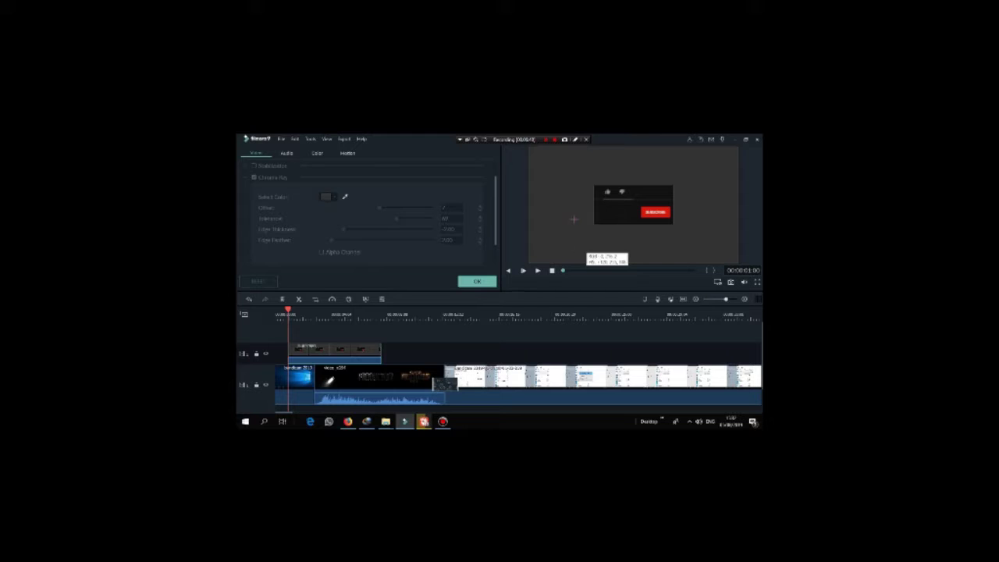
left_click(564, 183)
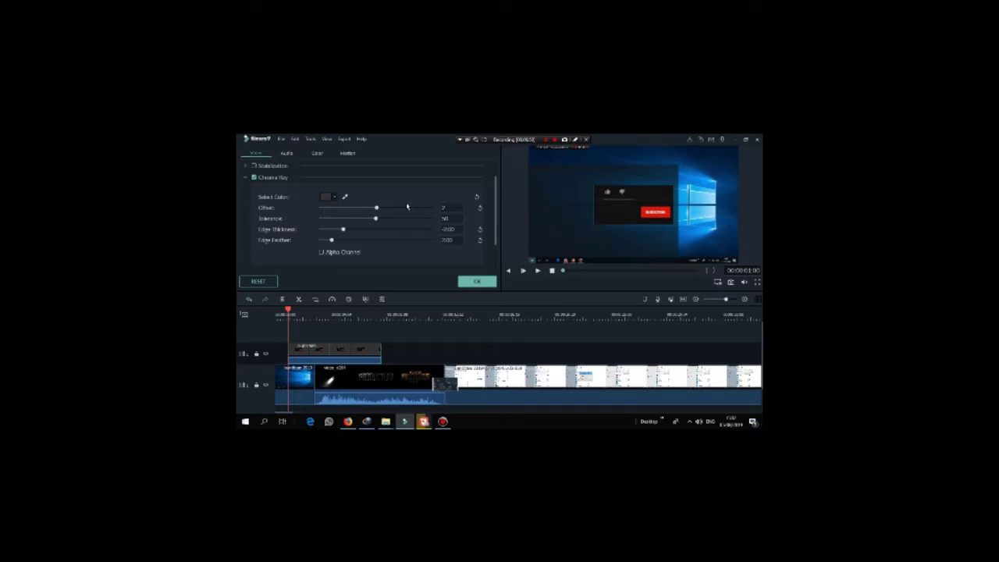
left_click_drag(376, 209, 403, 210)
Step: Shrink the subscribe overlay toward the lower right, preview playback, and confirm with OK
left_click_drag(581, 210, 580, 196)
left_click_drag(573, 151, 666, 229)
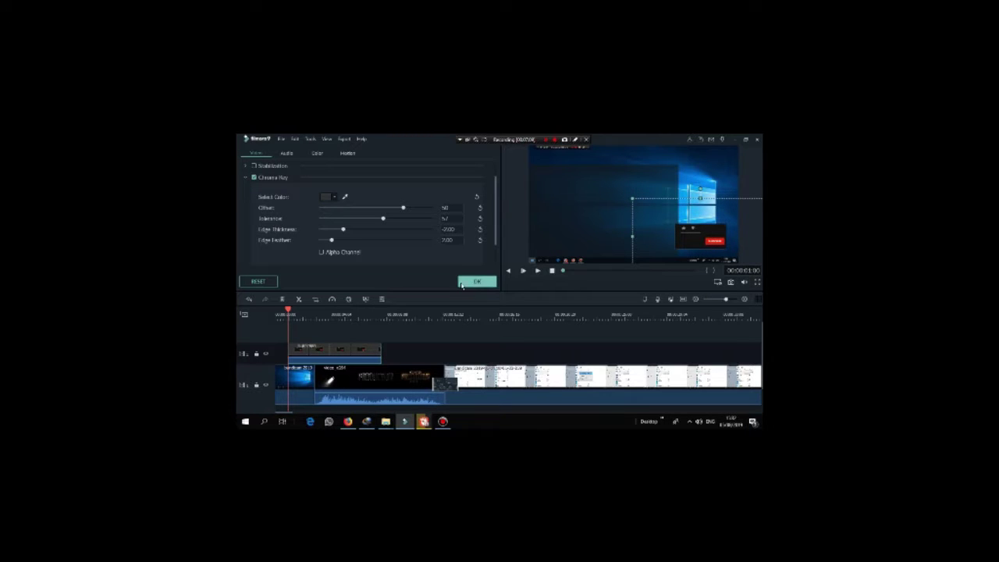
left_click_drag(289, 310, 273, 315)
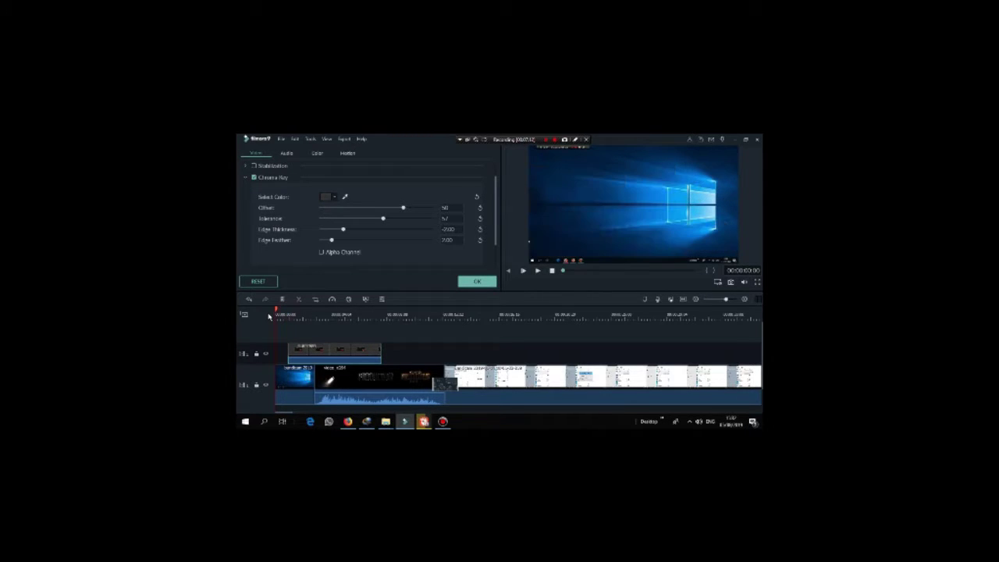
left_click(538, 272)
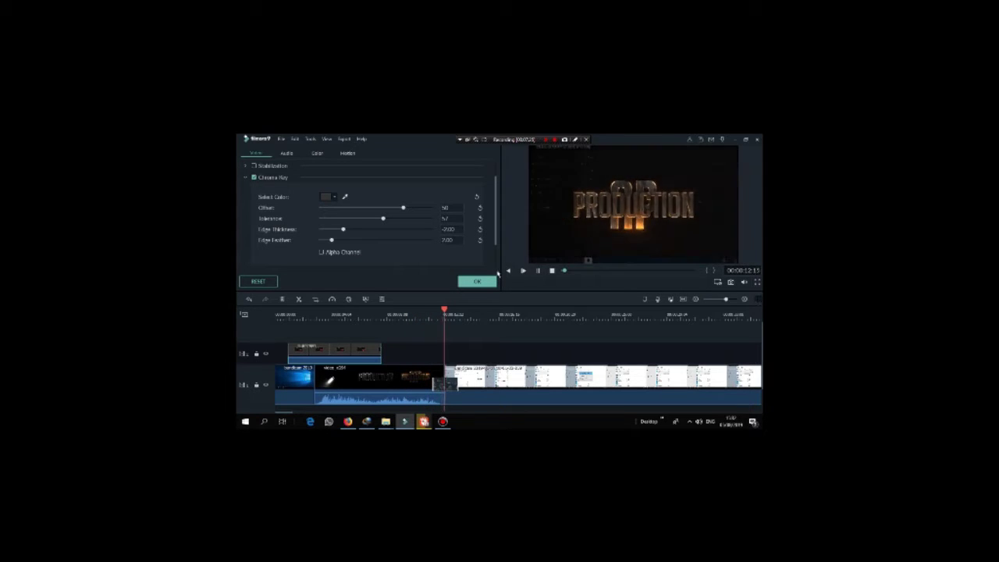
left_click(477, 281)
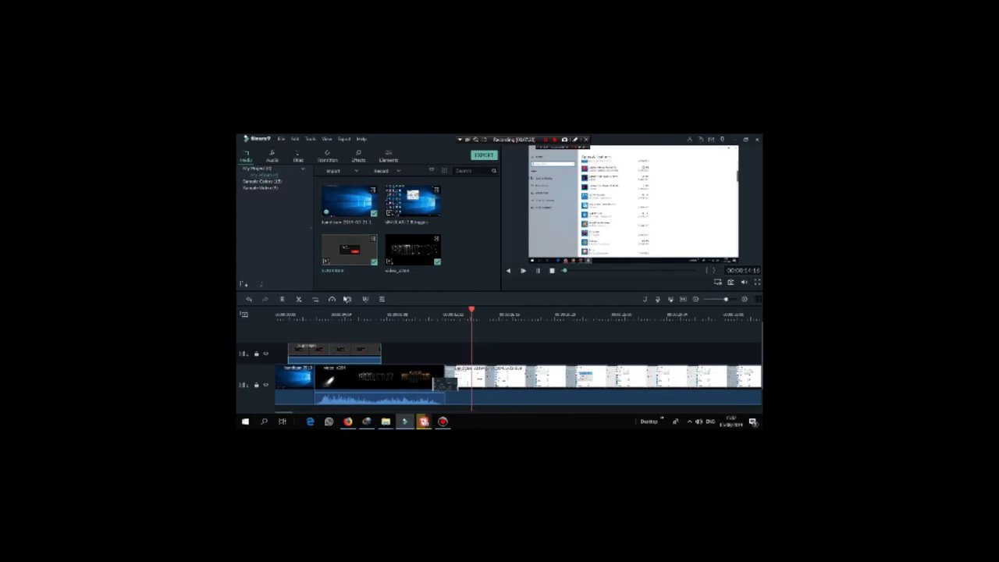
left_click(552, 271)
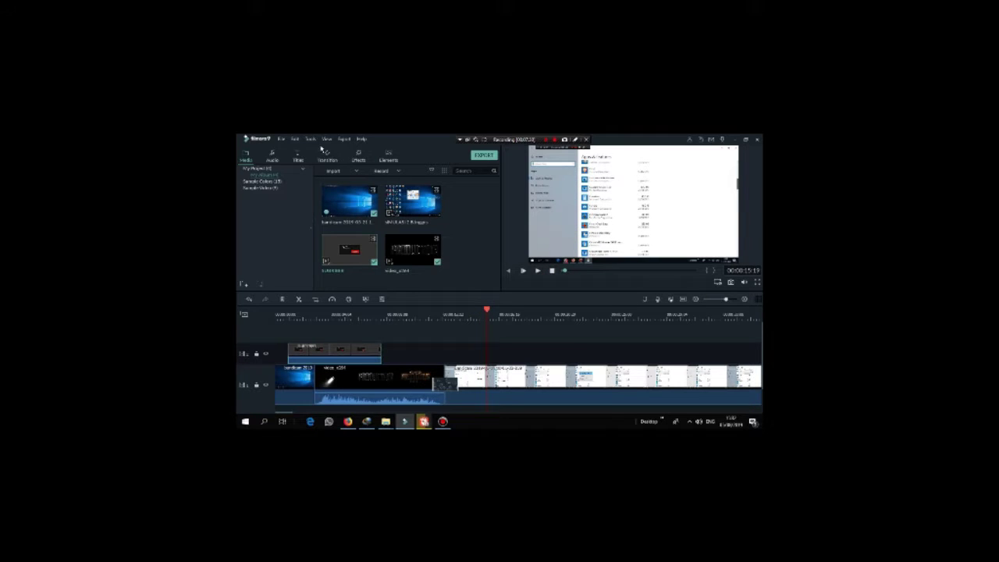
Step: Switch the library to Audio and scroll down through the stock music tracks
left_click(273, 158)
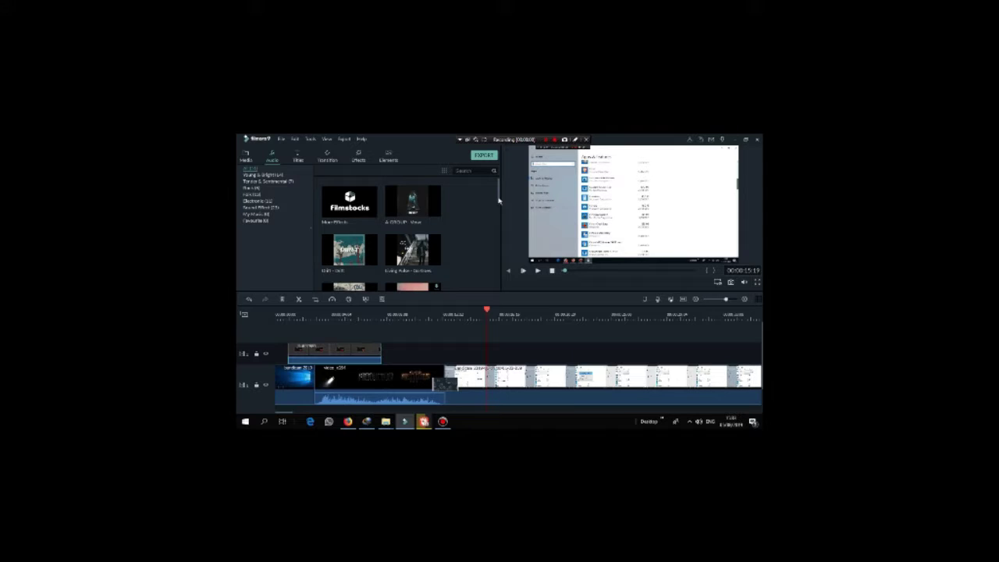
left_click_drag(499, 201, 500, 201)
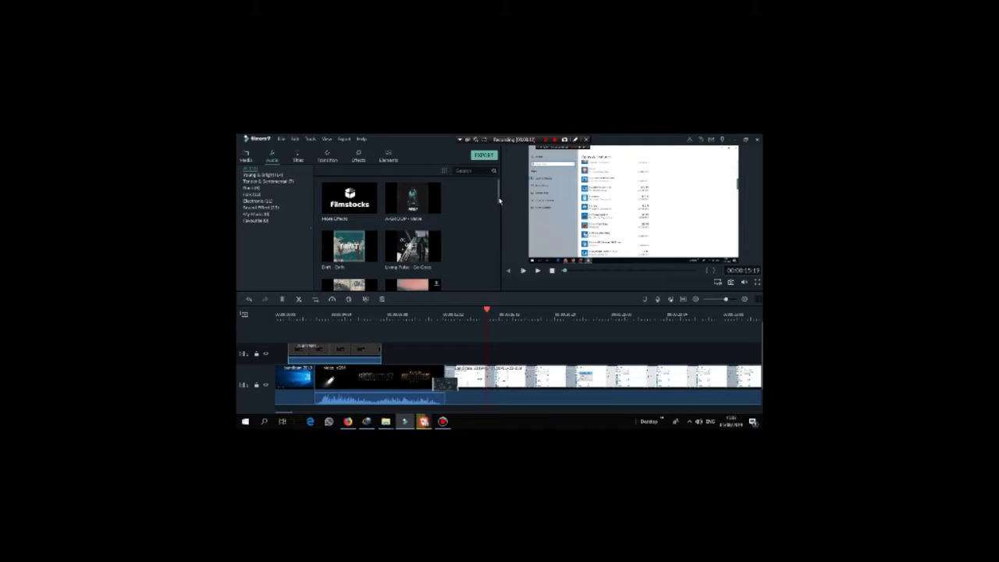
left_click_drag(500, 200, 500, 200)
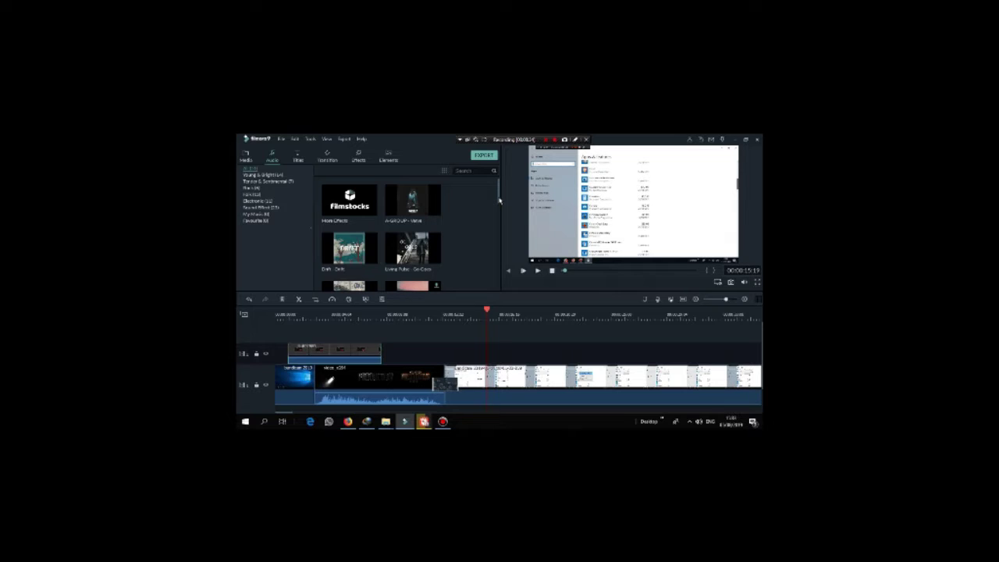
left_click_drag(504, 215, 515, 286)
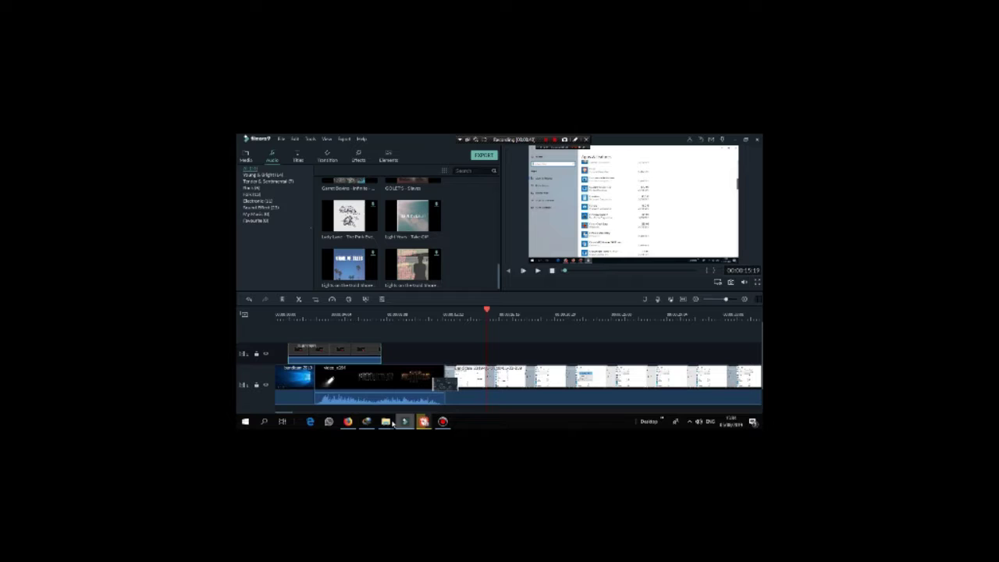
Step: Bring File Explorer forward and browse the DATA (D:) drive, peeking into one folder
mouse_move(389, 418)
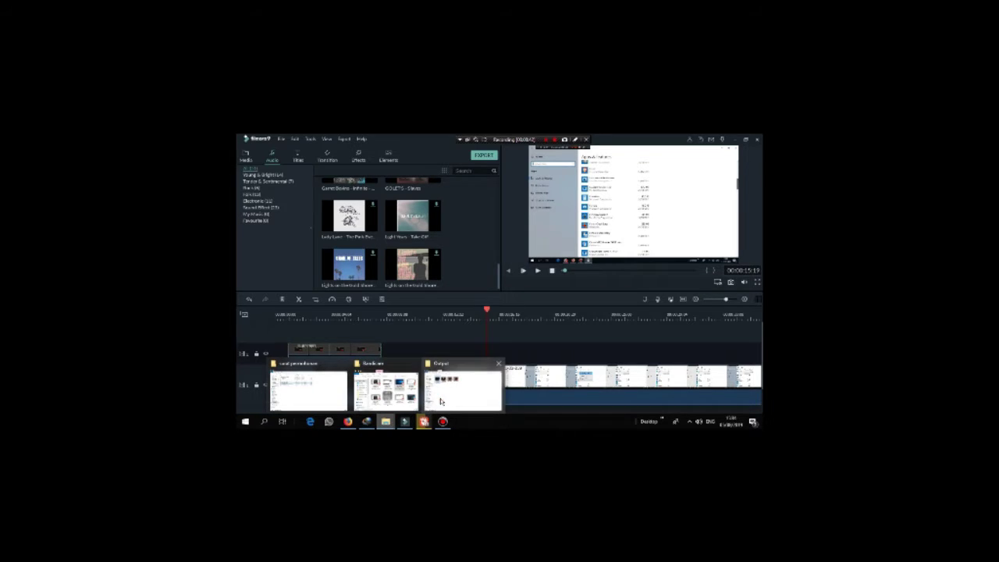
left_click(442, 402)
left_click(269, 358)
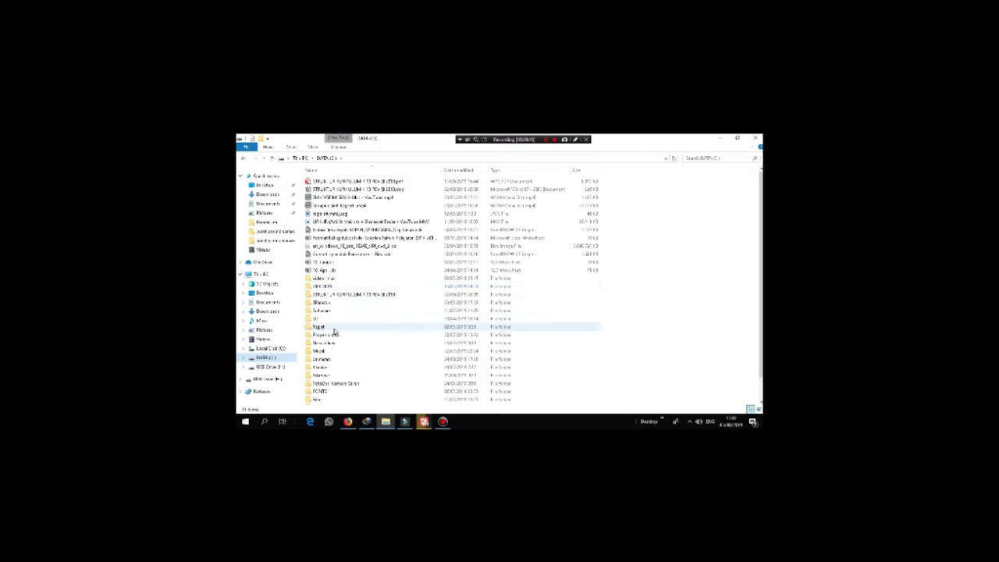
double_click(324, 353)
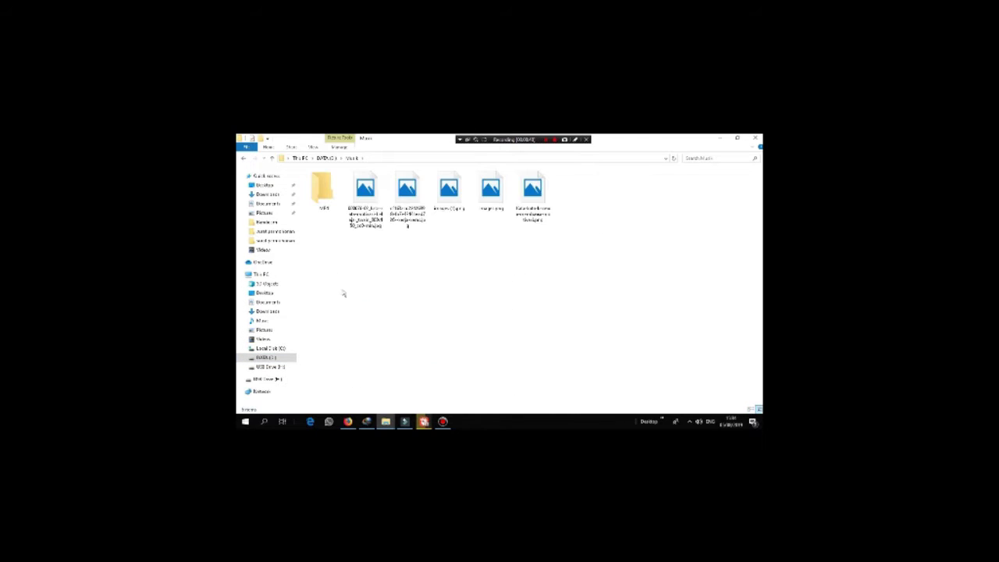
left_click(269, 358)
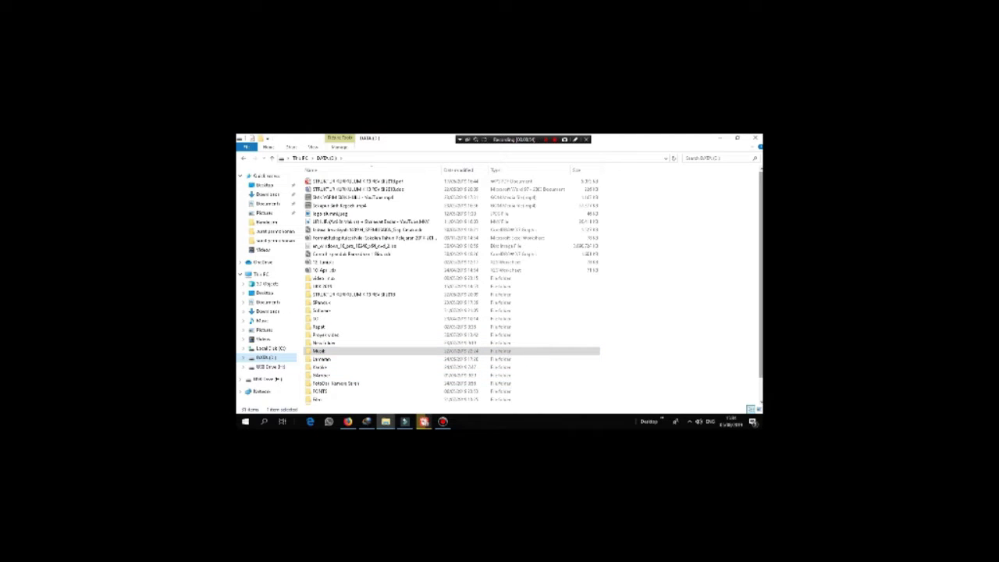
Step: Scroll DATA (D:), look inside the Mukill folder, then switch to USB Drive (F:)
scroll(372, 167, "down", 1)
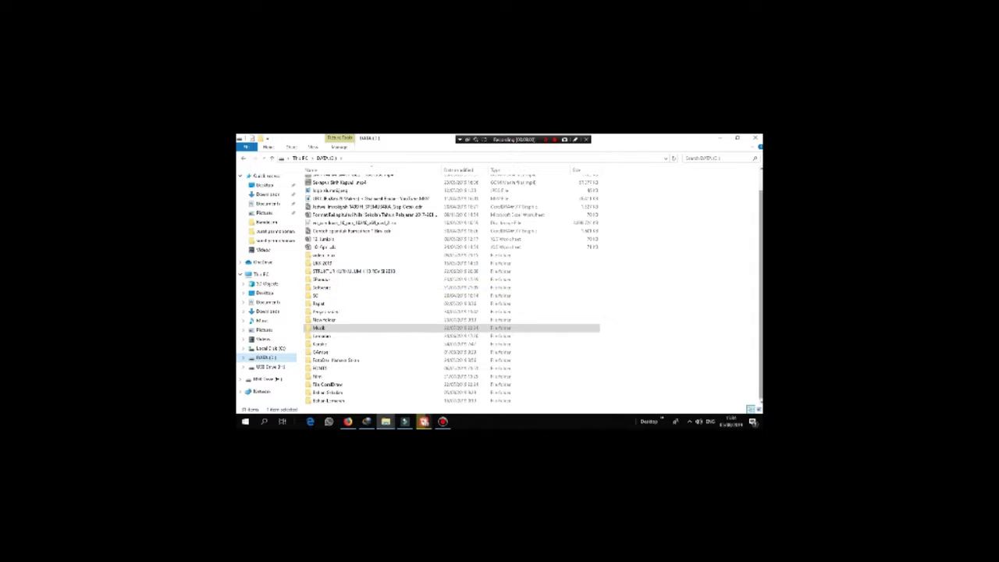
scroll(453, 288, "up", 1)
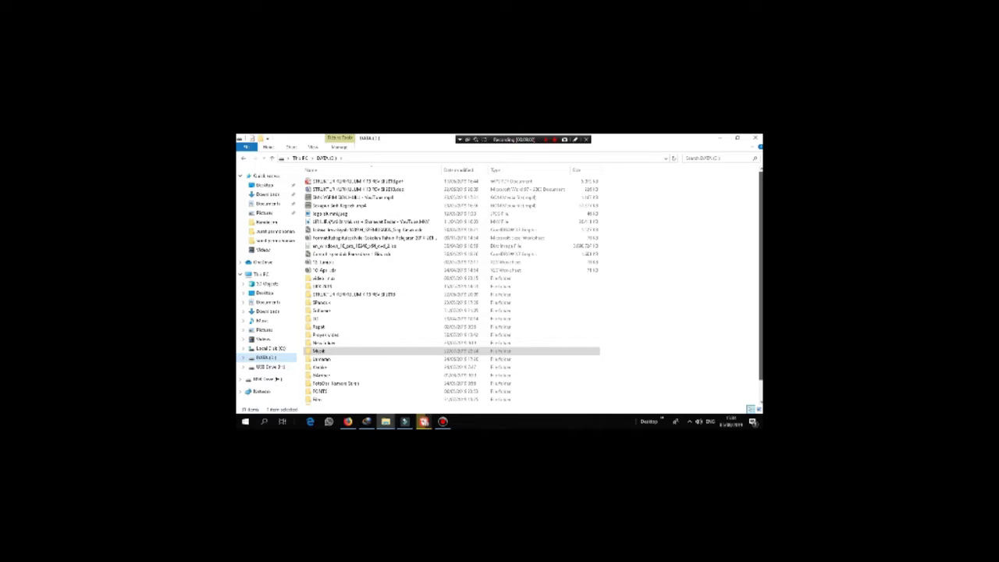
scroll(344, 331, "down", 1)
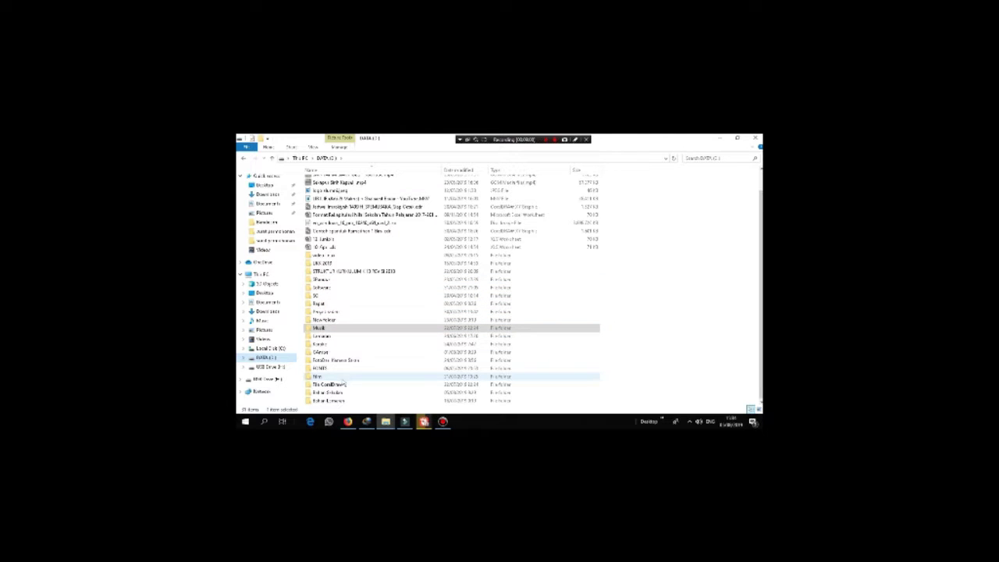
double_click(320, 329)
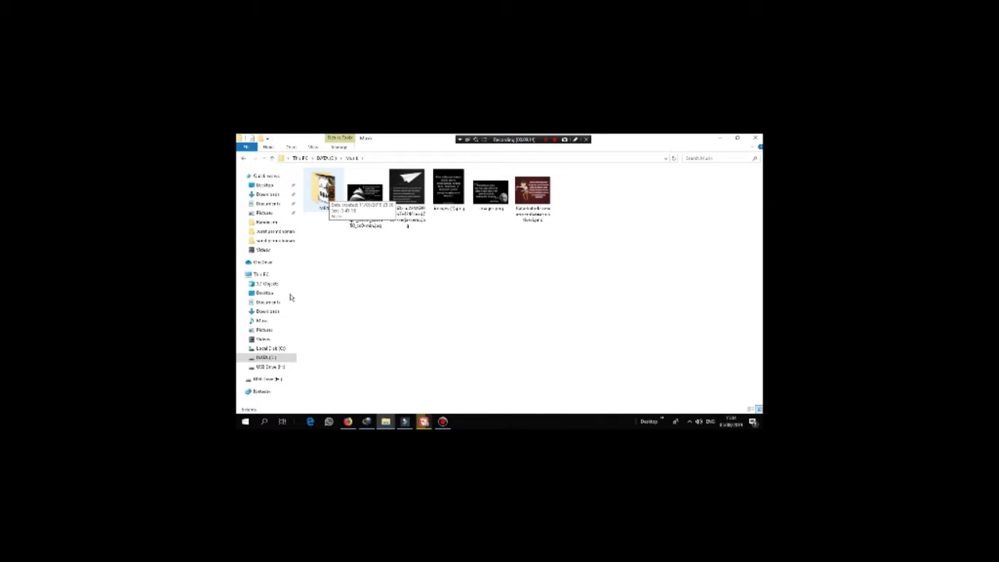
left_click(266, 358)
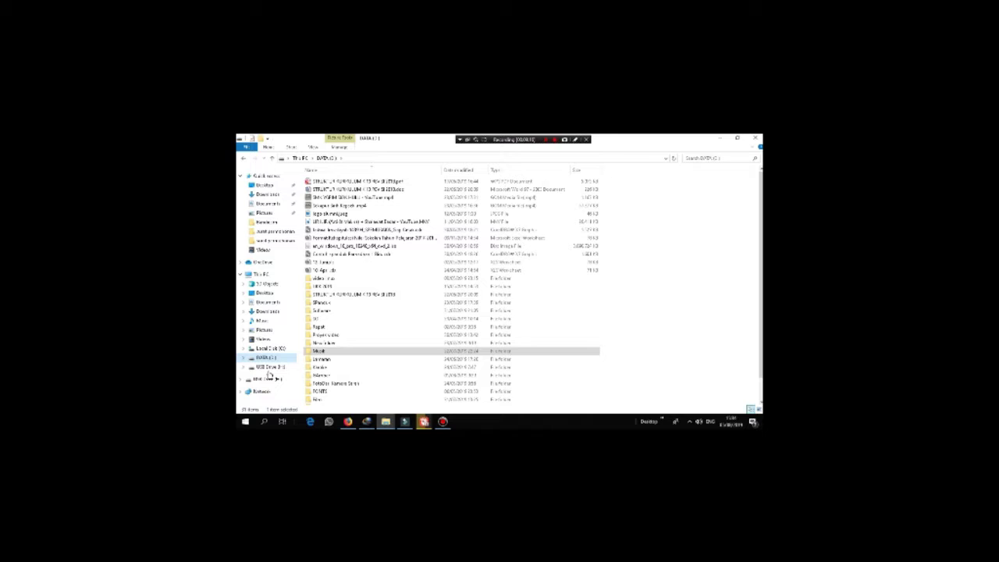
left_click(269, 380)
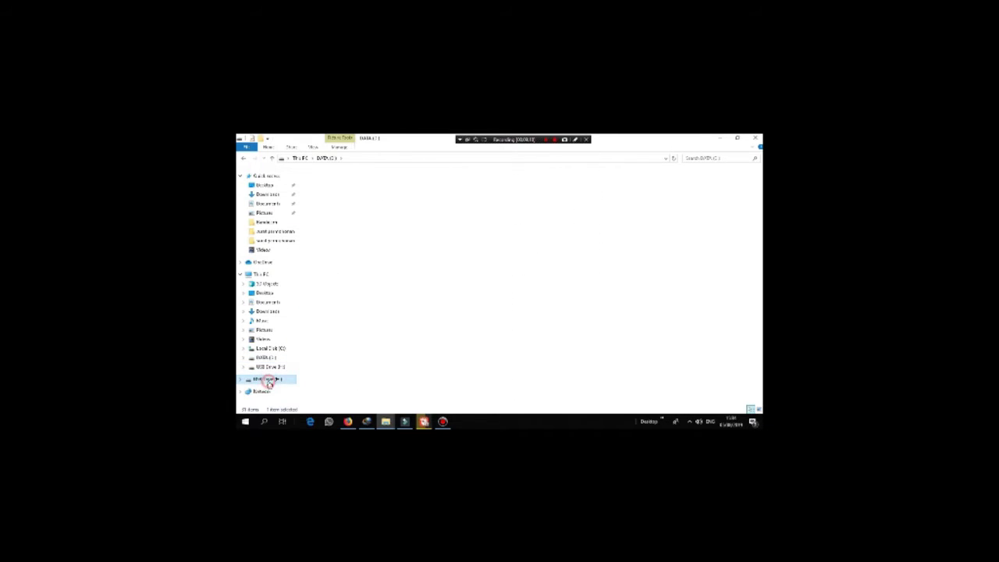
Step: Open the sound effects folder on USB Drive (F:) and restore Explorer to a smaller window
left_click_drag(759, 181, 759, 381)
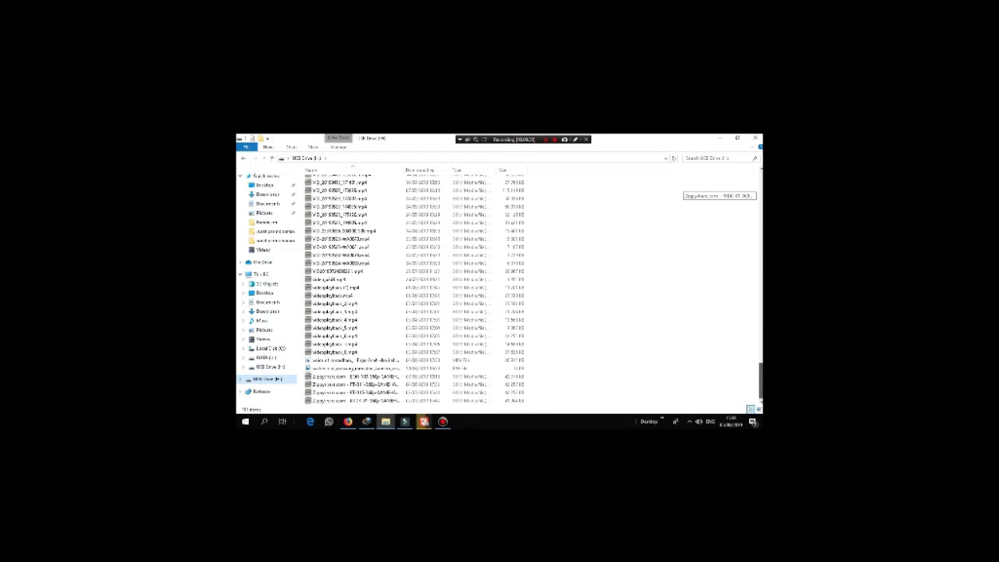
left_click_drag(759, 381, 760, 195)
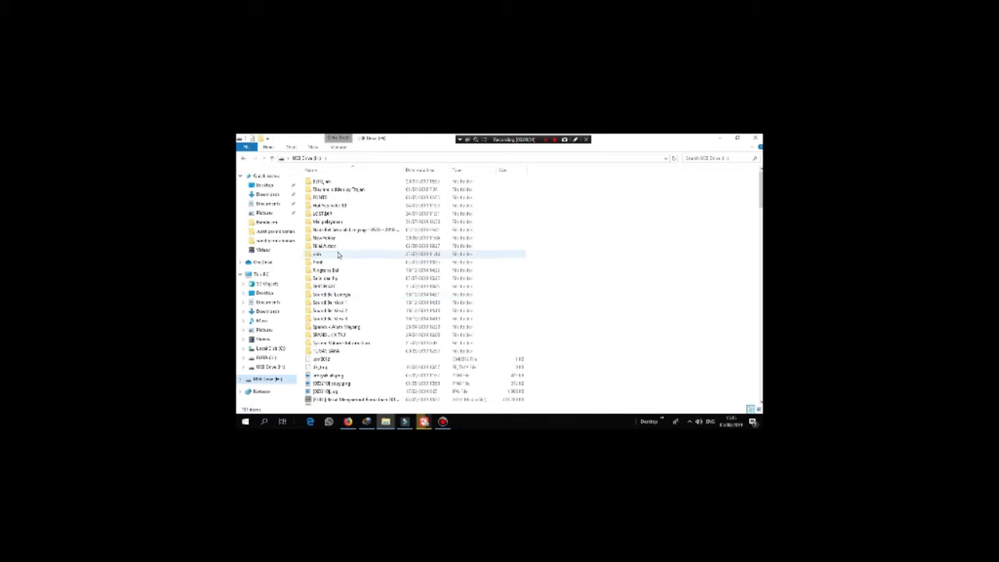
left_click(331, 303)
double_click(331, 303)
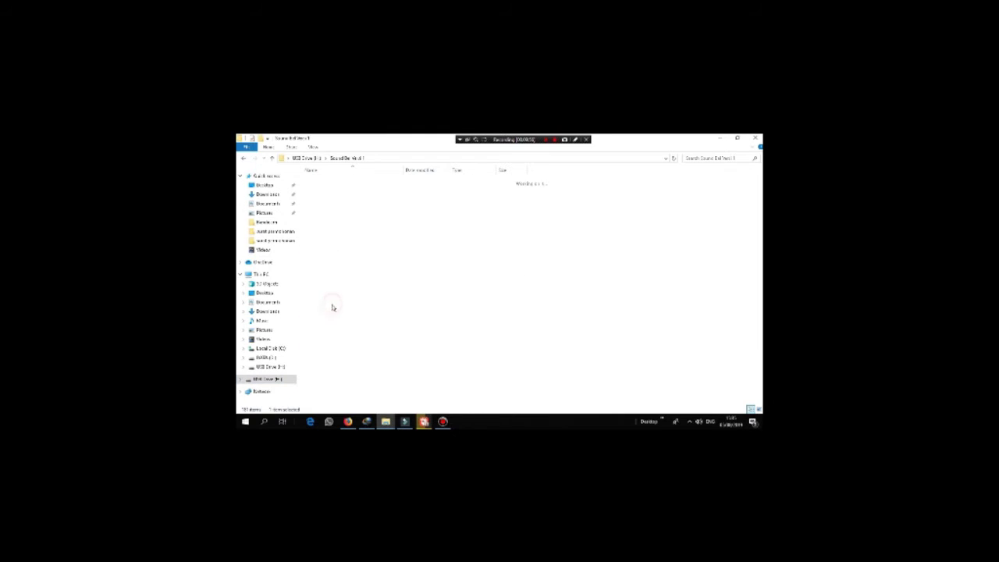
left_click(737, 141)
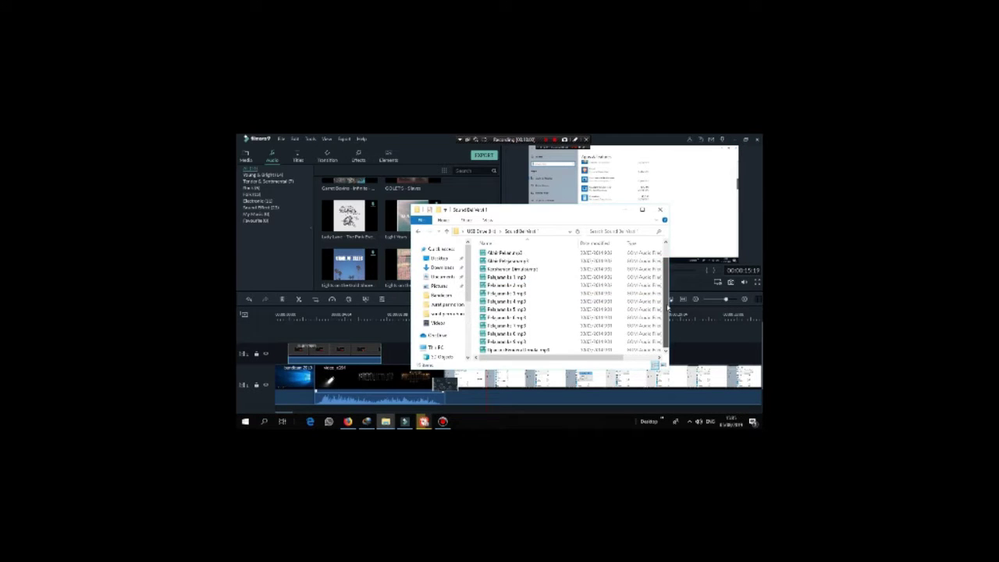
Step: Import the mp3 sound effect from the USB folder into Filmora's media library
scroll(530, 335, "down", 1)
left_click_drag(500, 262, 470, 201)
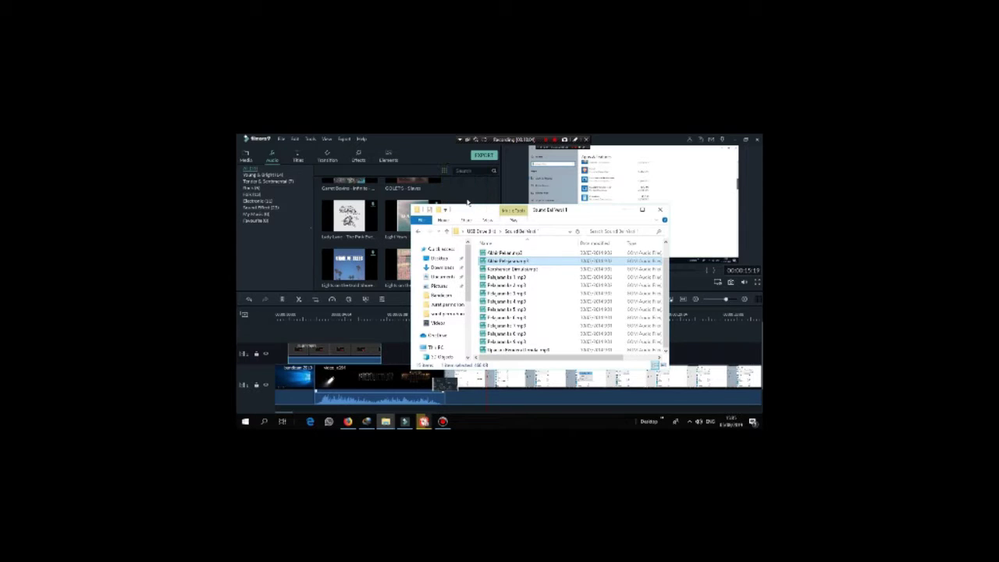
left_click(623, 211)
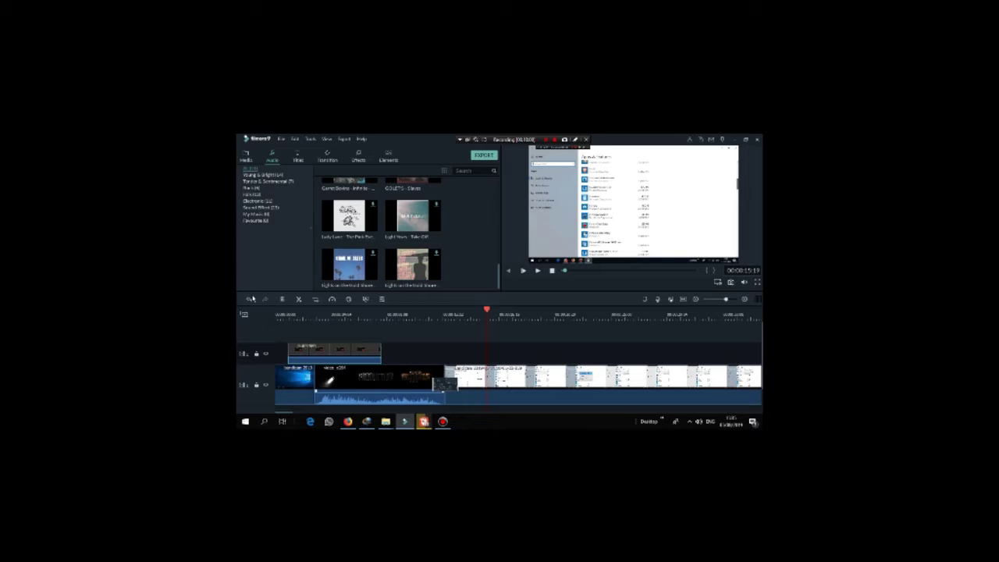
left_click(247, 158)
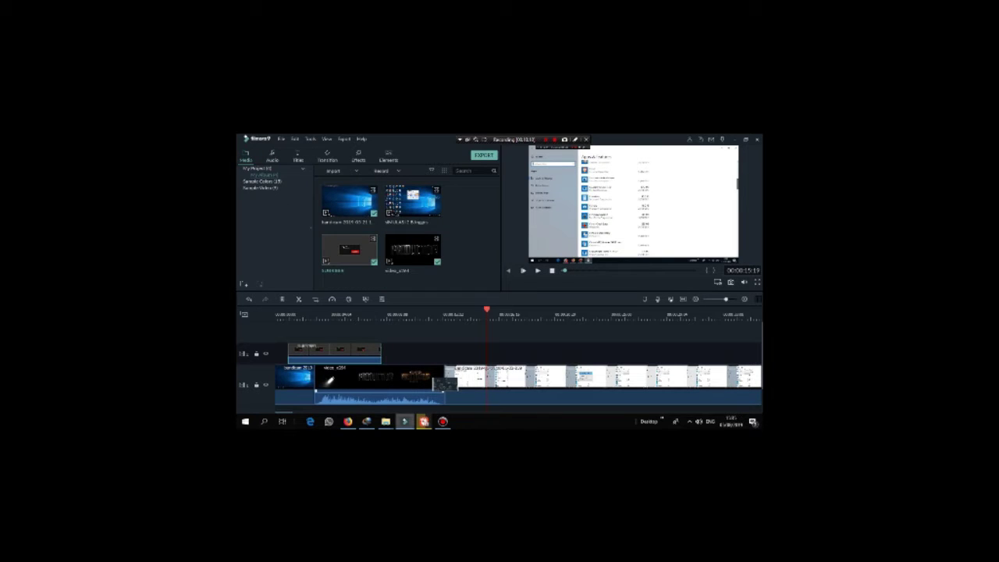
mouse_move(385, 421)
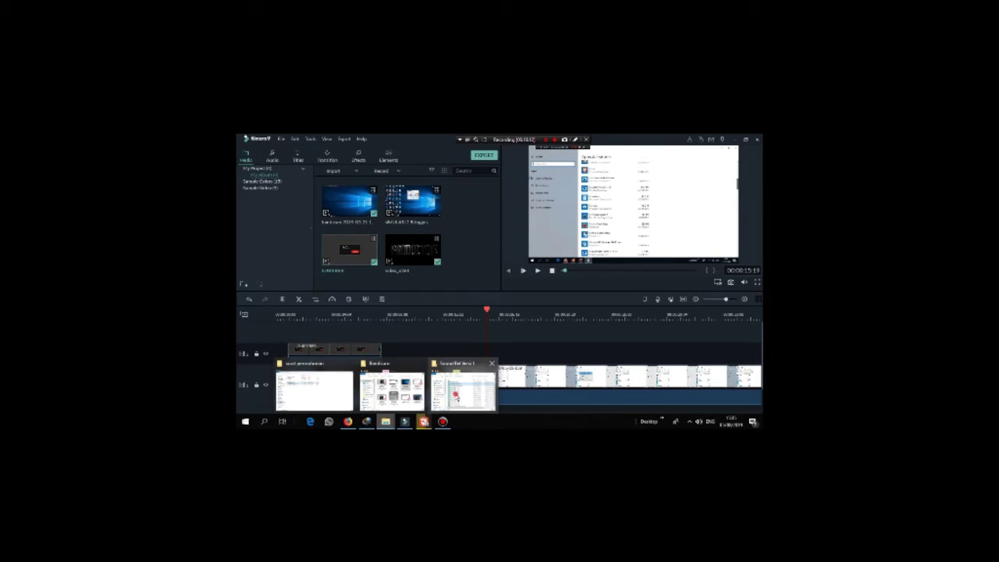
left_click(472, 365)
left_click_drag(507, 261, 376, 269)
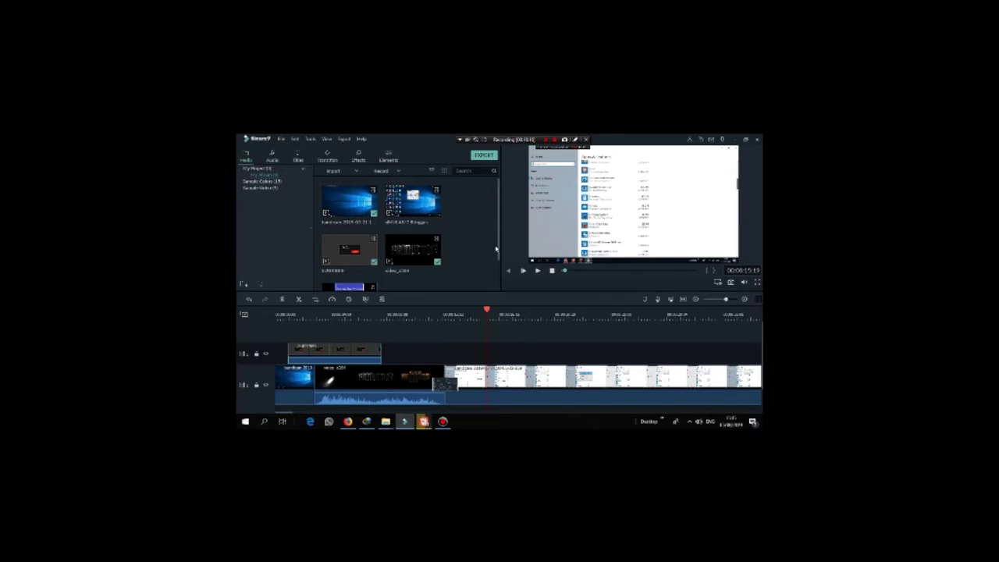
Step: Drop the music clip onto a new audio track at the timeline start
scroll(498, 251, "down", 2)
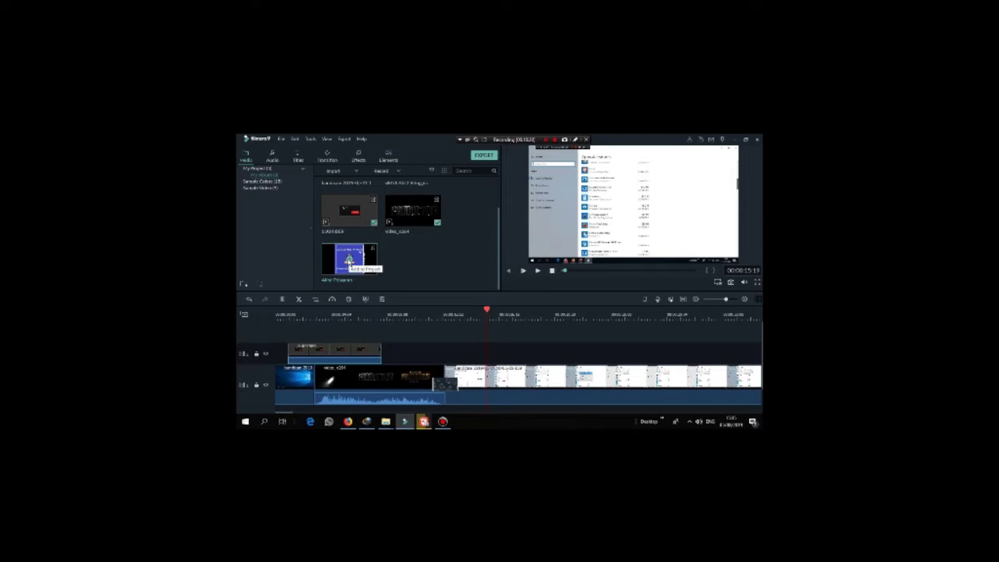
left_click_drag(349, 258, 279, 400)
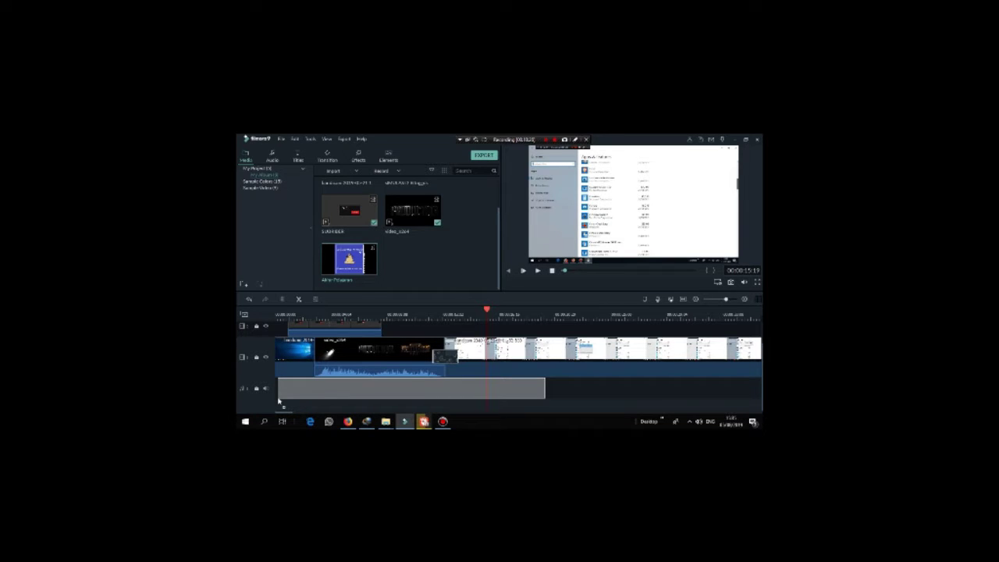
left_click_drag(279, 401, 274, 401)
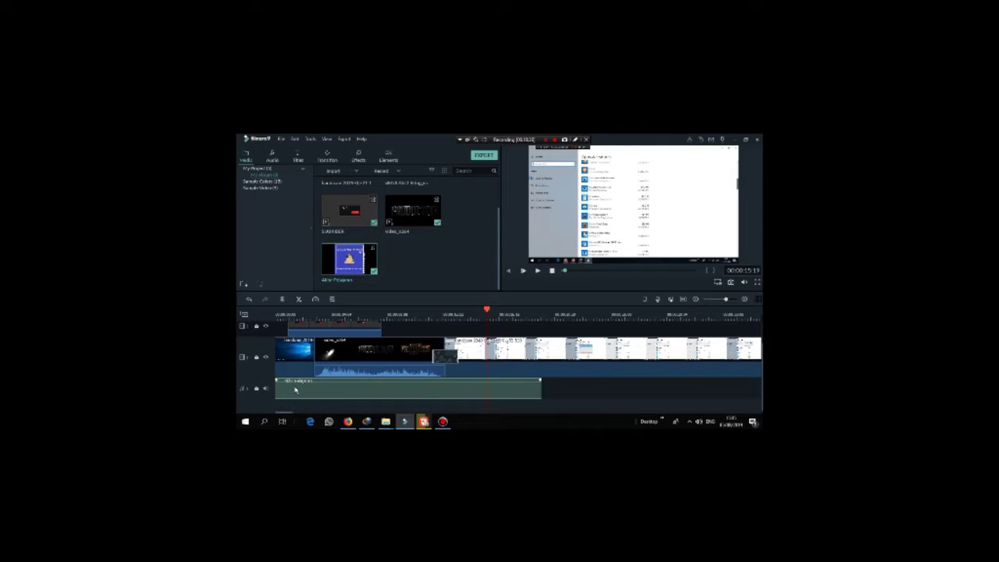
Step: Open the music clip's audio settings and test its volume level
double_click(295, 390)
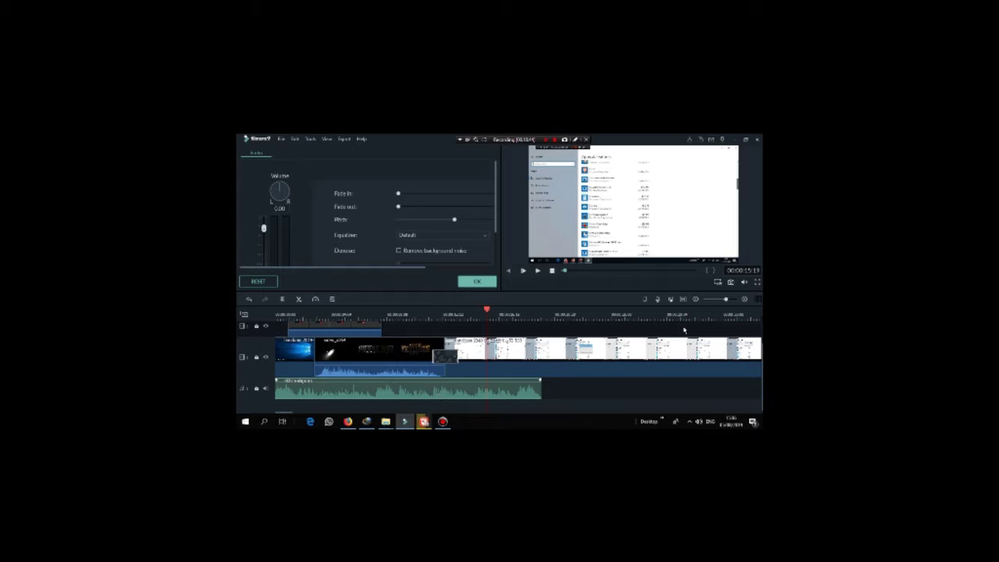
left_click(352, 394)
left_click_drag(498, 221, 497, 236)
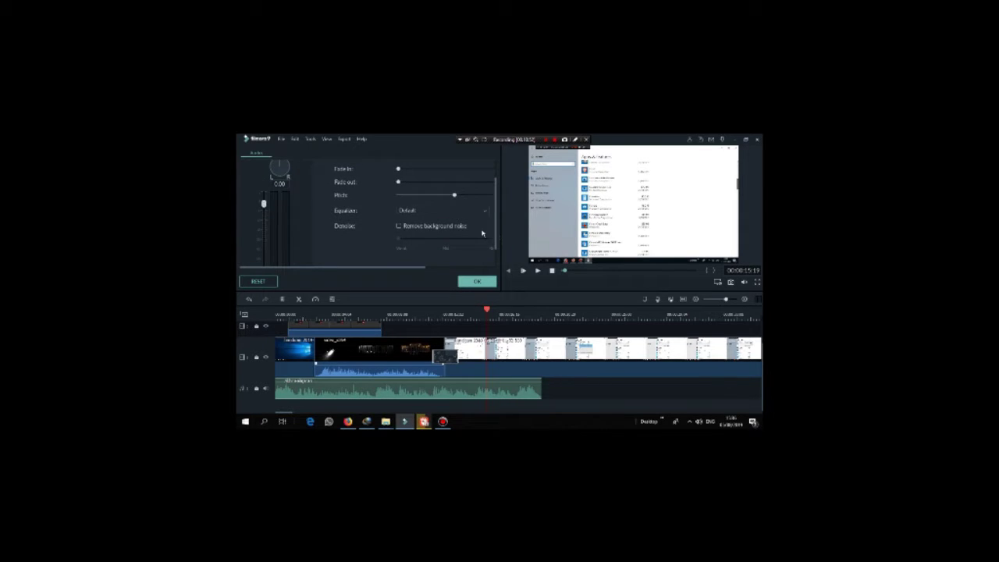
left_click_drag(263, 206, 265, 179)
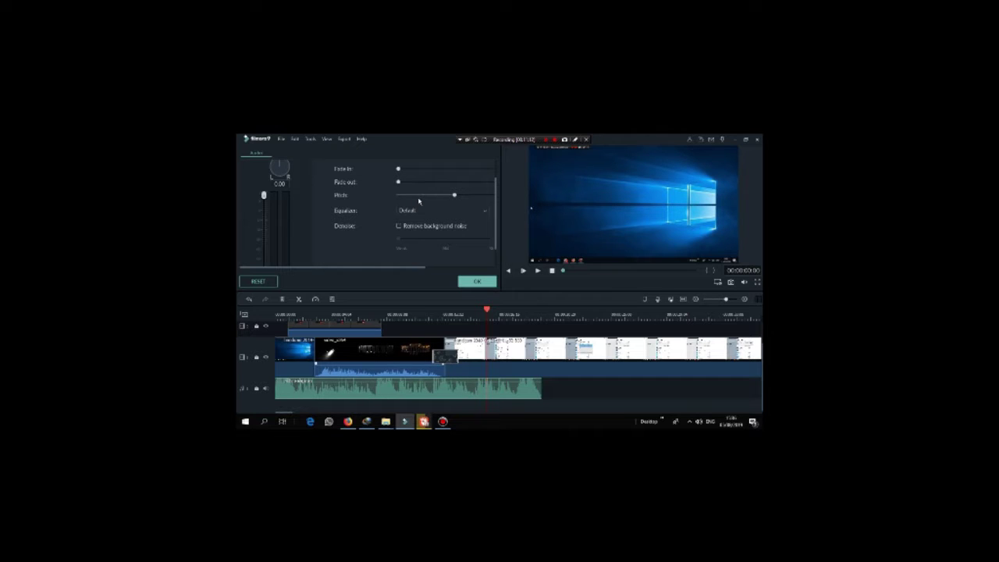
Step: Change the music clip's pitch, bring its volume back near the original level, and apply the settings
scroll(497, 249, "down", 1)
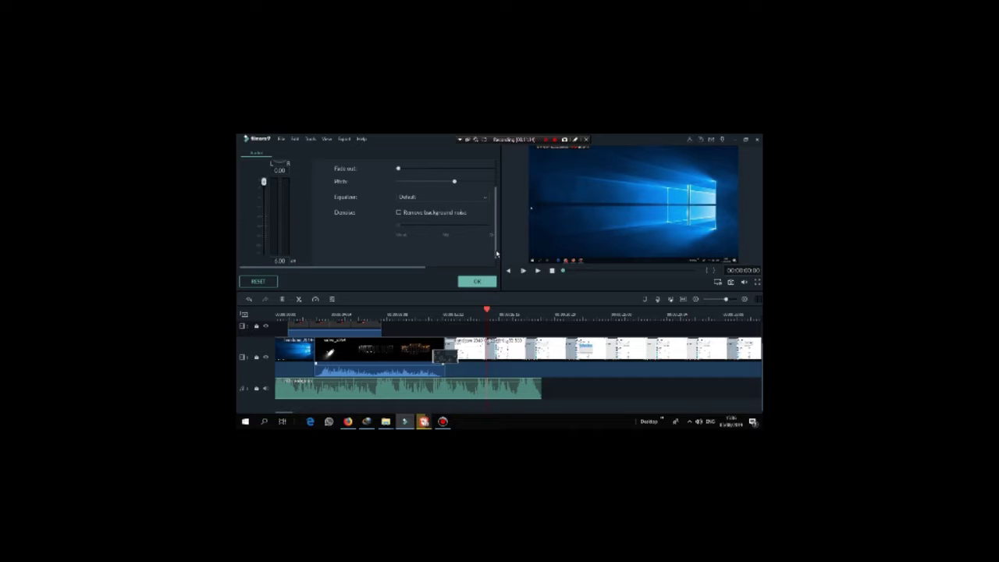
scroll(497, 254, "up", 2)
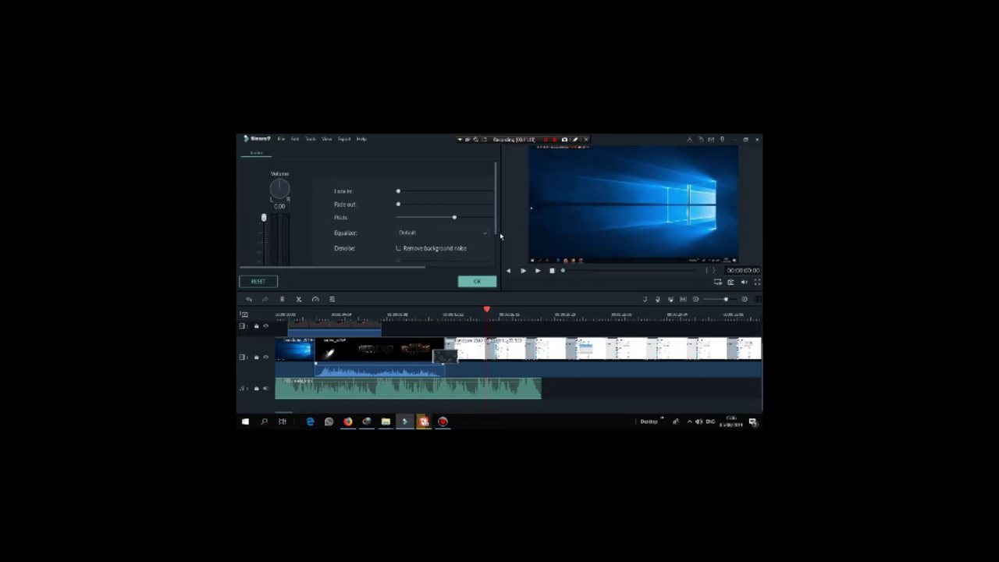
scroll(505, 254, "down", 3)
scroll(505, 238, "up", 4)
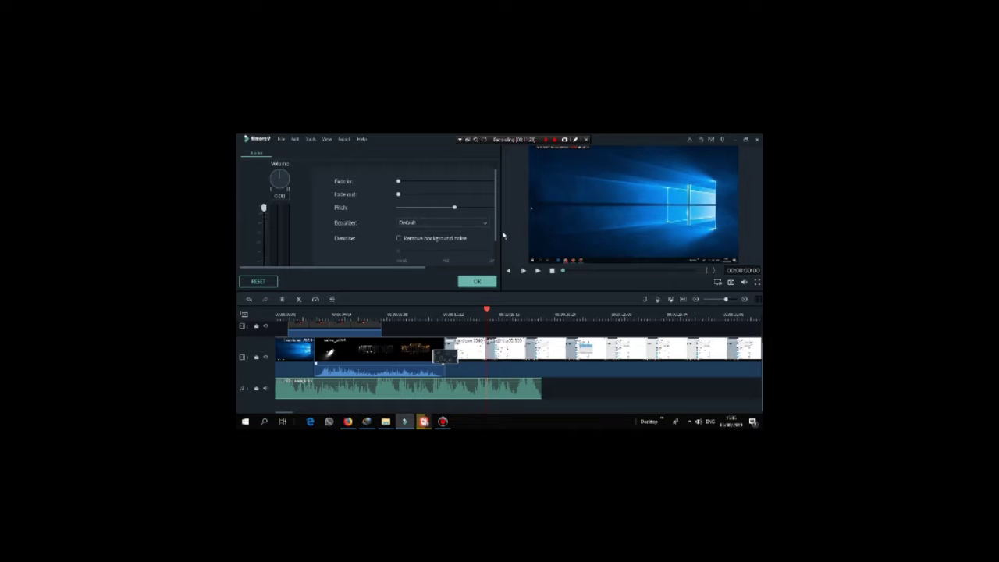
left_click_drag(456, 209, 420, 216)
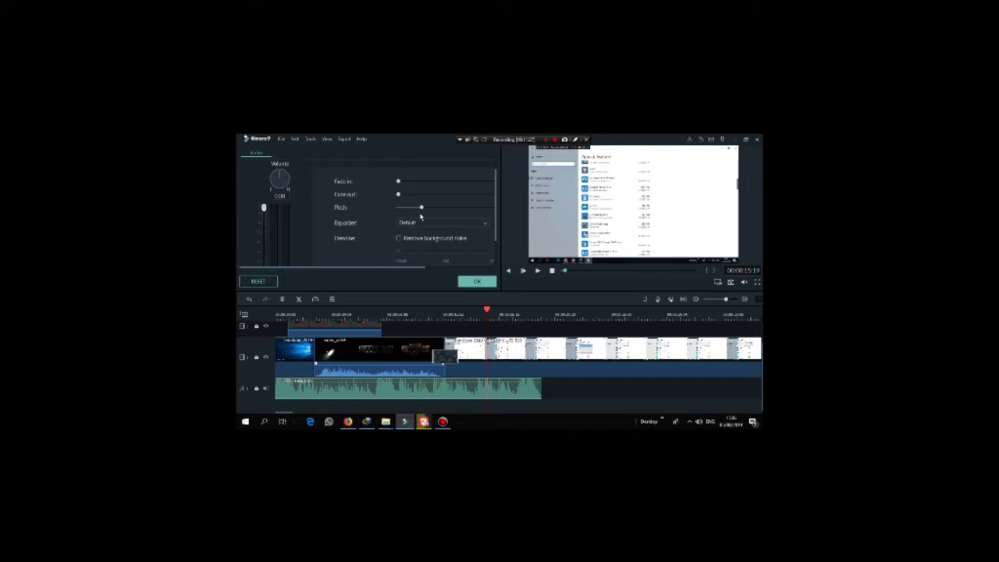
left_click_drag(264, 209, 275, 243)
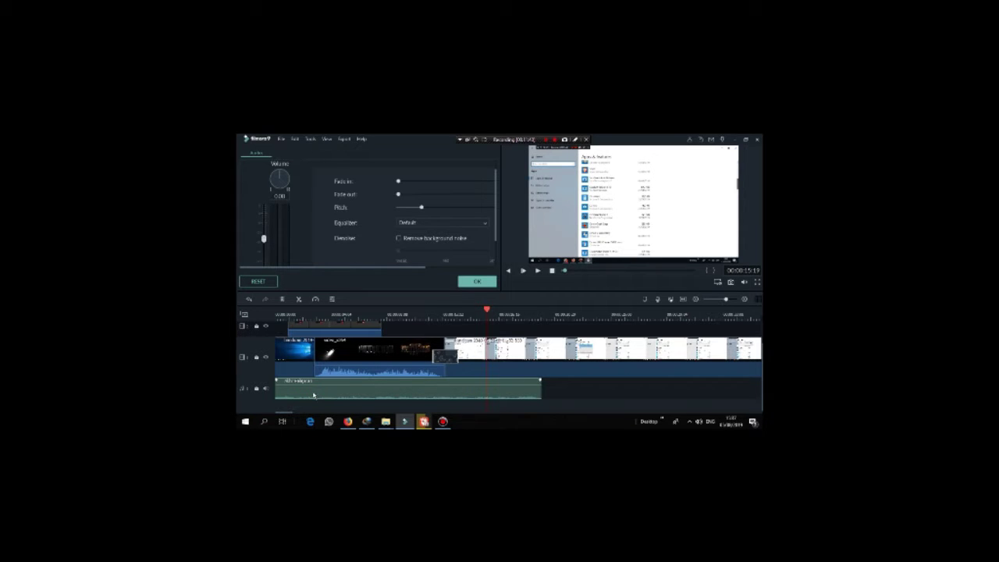
mouse_move(263, 238)
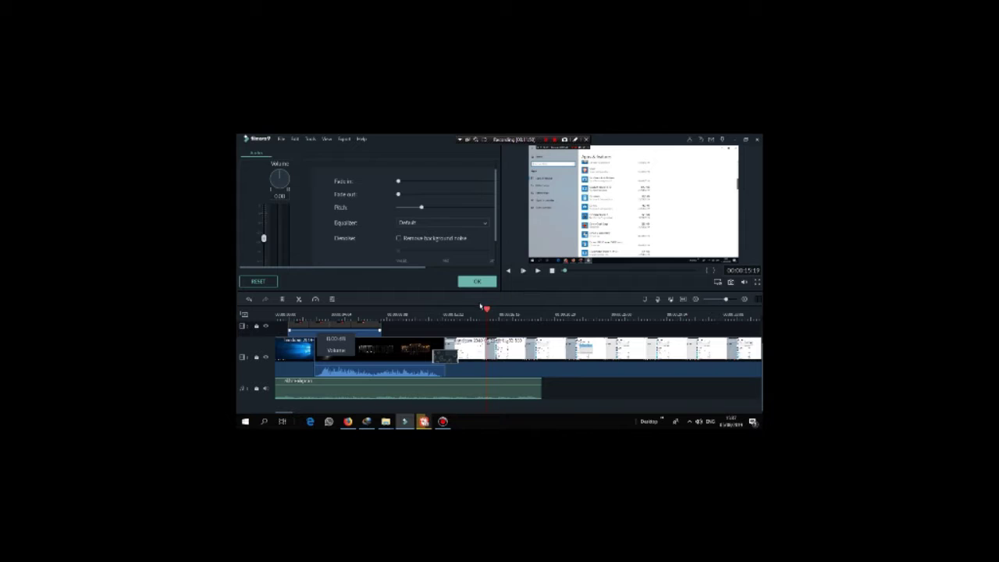
left_click(477, 283)
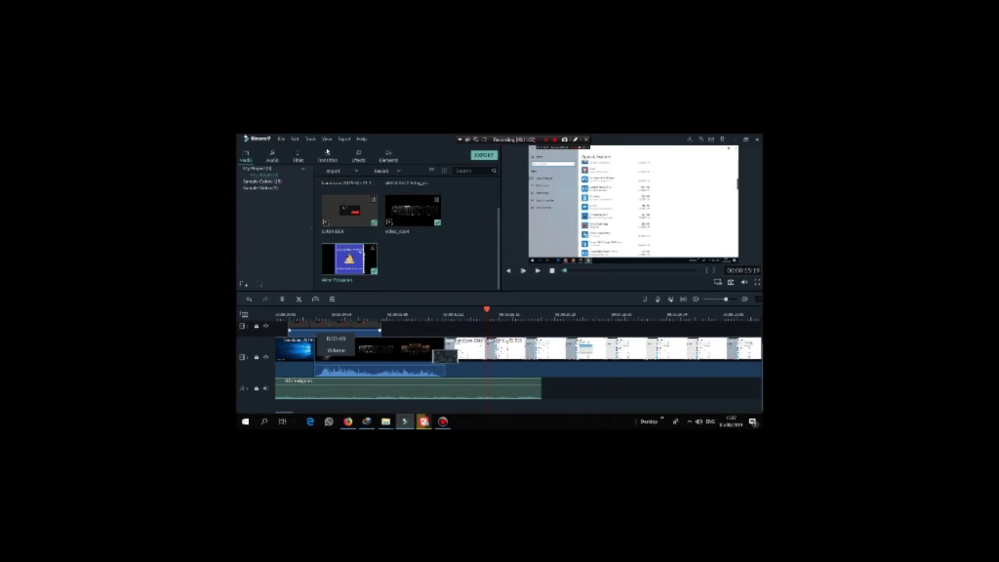
Step: Open the Titles library and browse the Credit presets down to the Lower Third styles
left_click(389, 159)
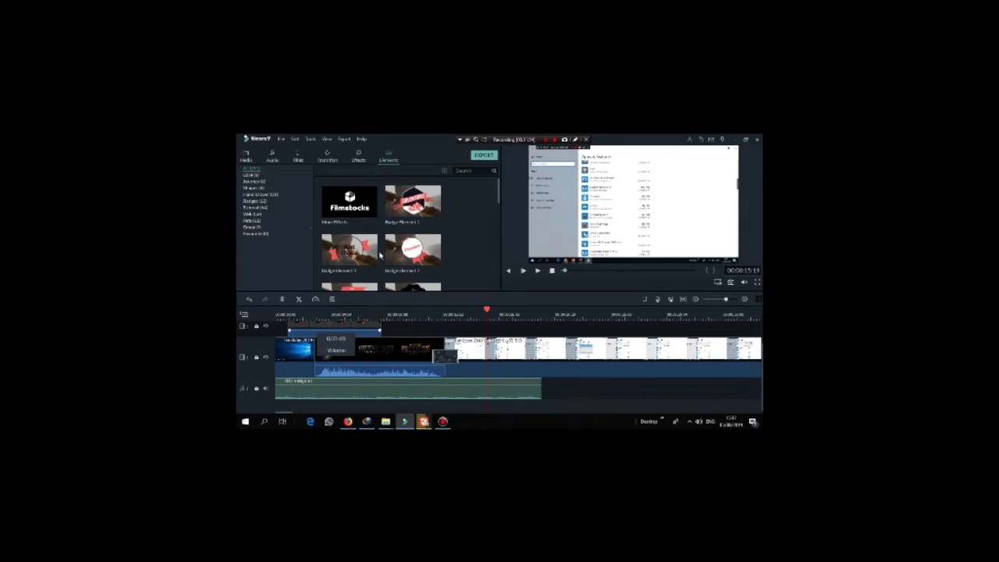
left_click(300, 160)
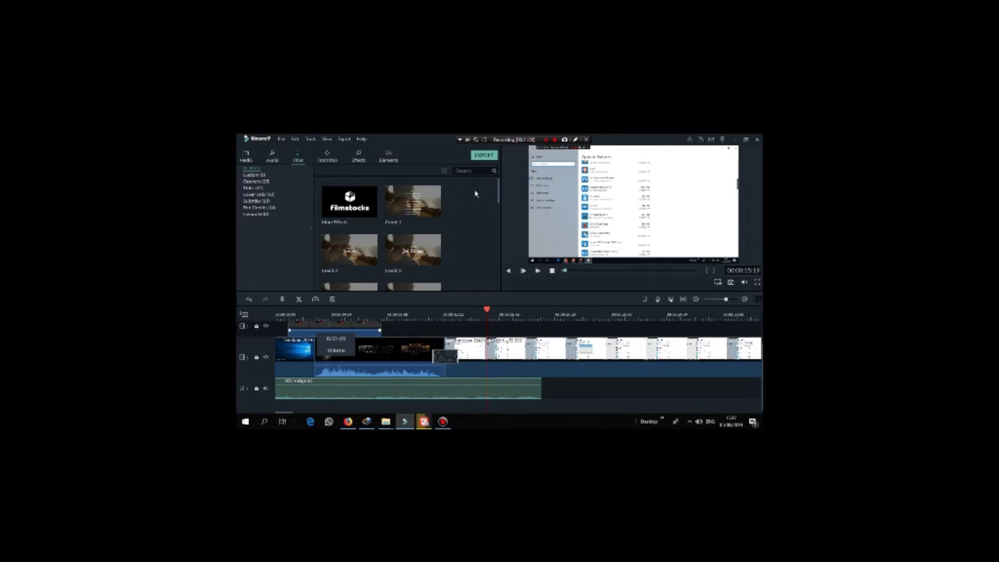
left_click_drag(500, 202, 504, 248)
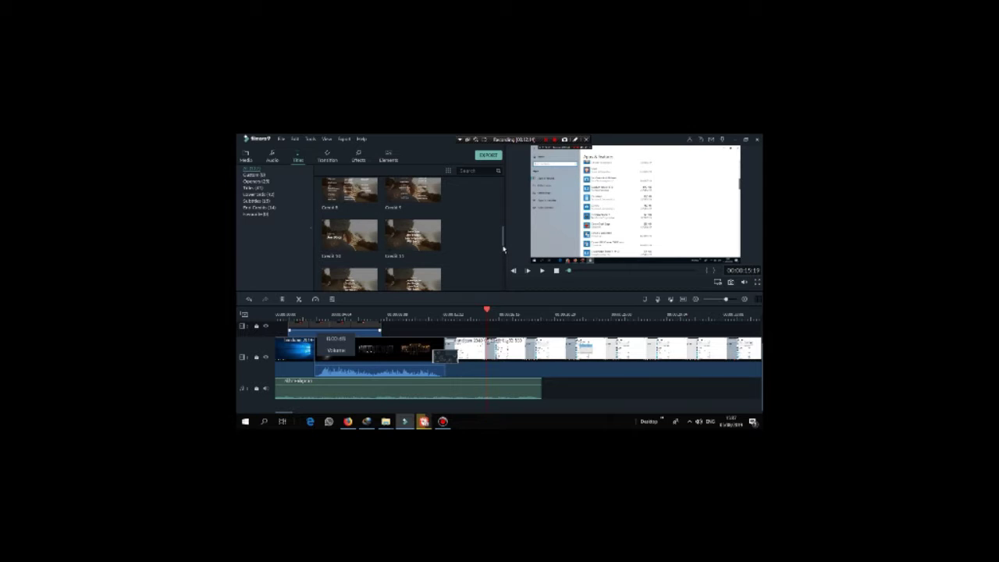
scroll(504, 248, "down", 3)
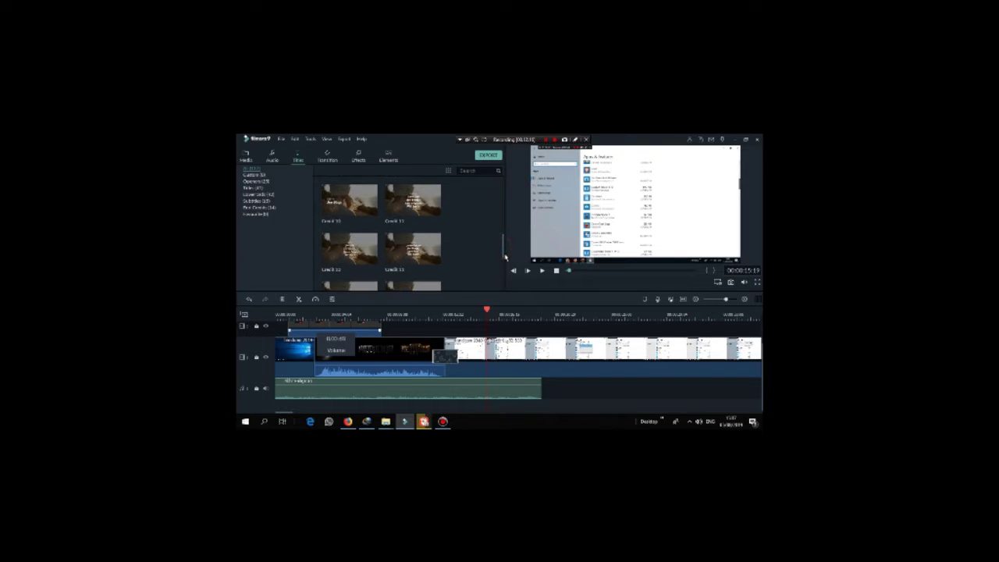
scroll(507, 234, "down", 2)
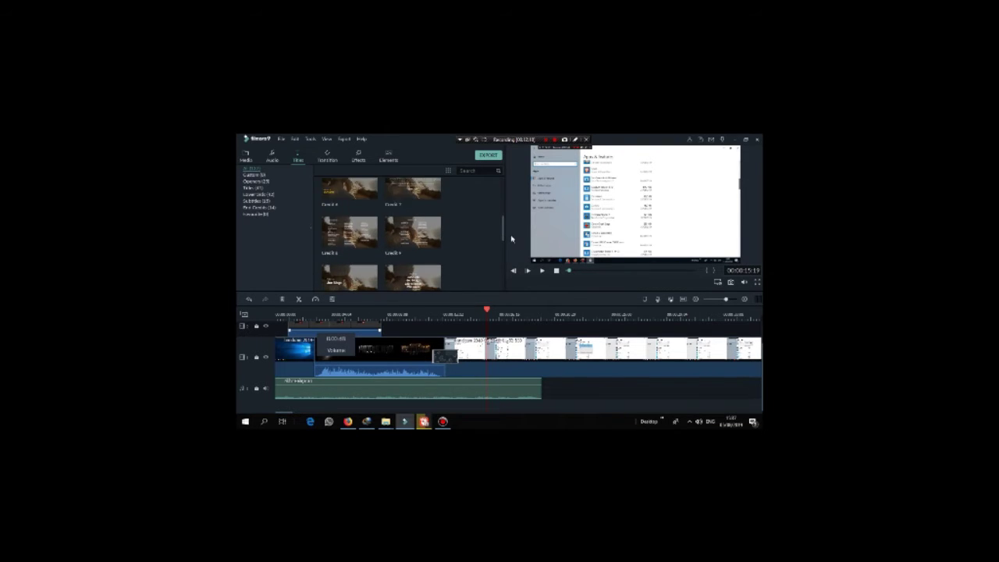
scroll(508, 268, "up", 3)
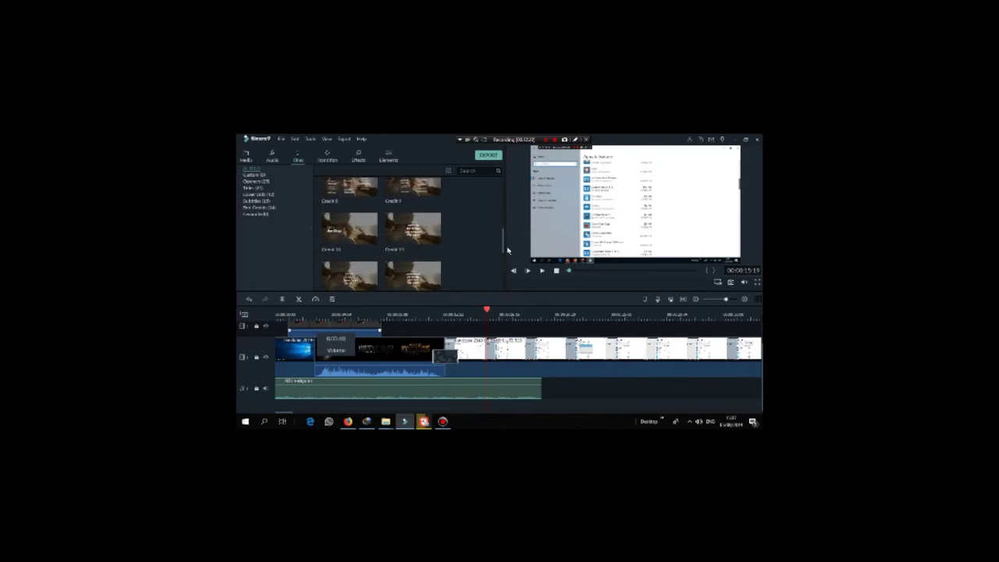
scroll(507, 248, "up", 4)
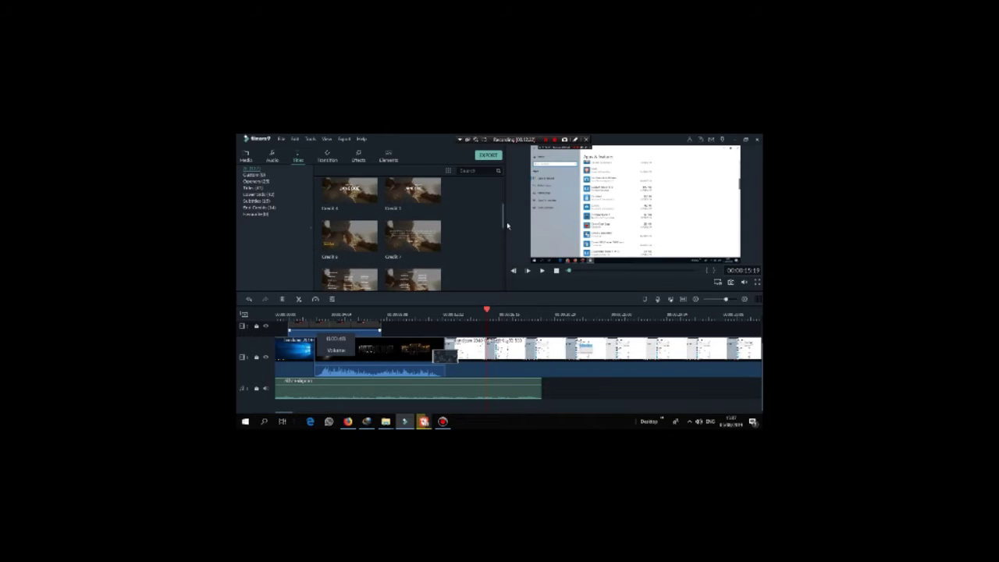
scroll(508, 234, "down", 6)
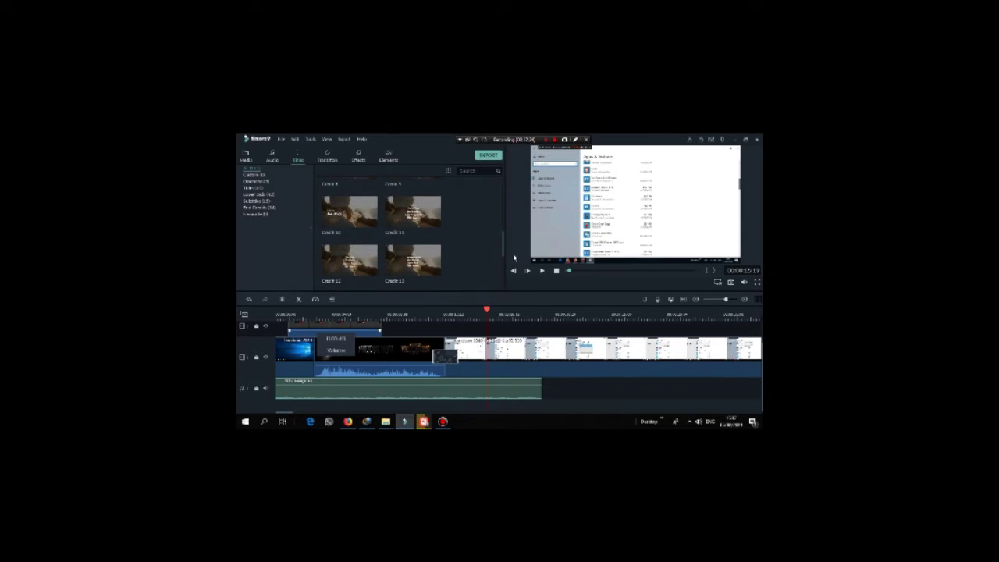
scroll(515, 273, "down", 8)
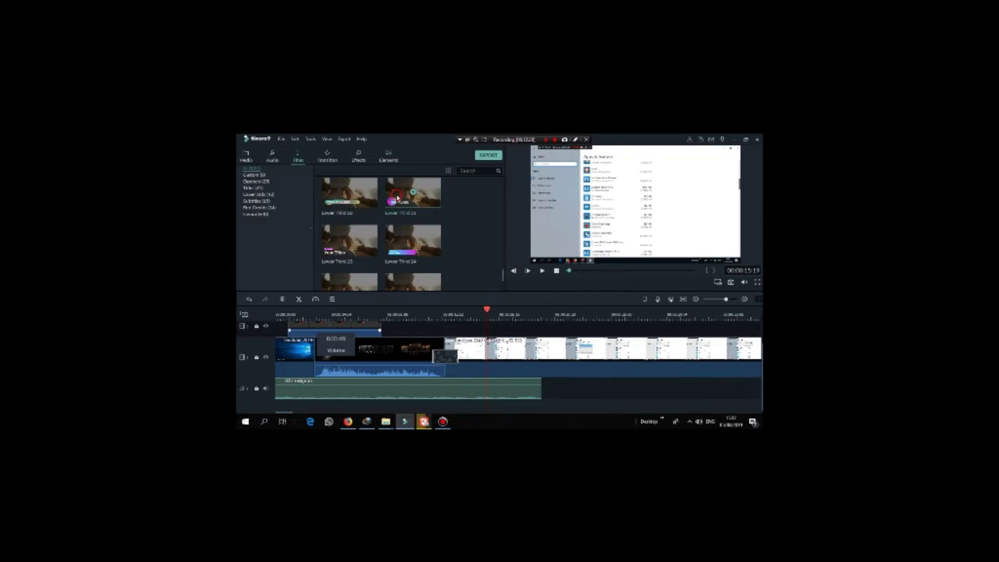
scroll(414, 195, "up", 1)
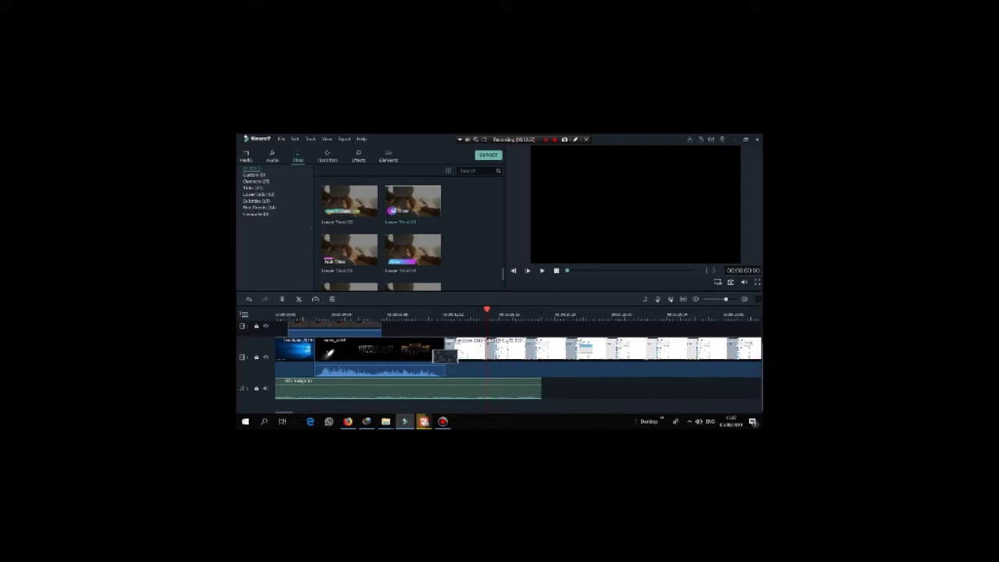
Step: Move the playhead to the timeline start and paste a title clip onto the top track
left_click_drag(488, 310, 274, 327)
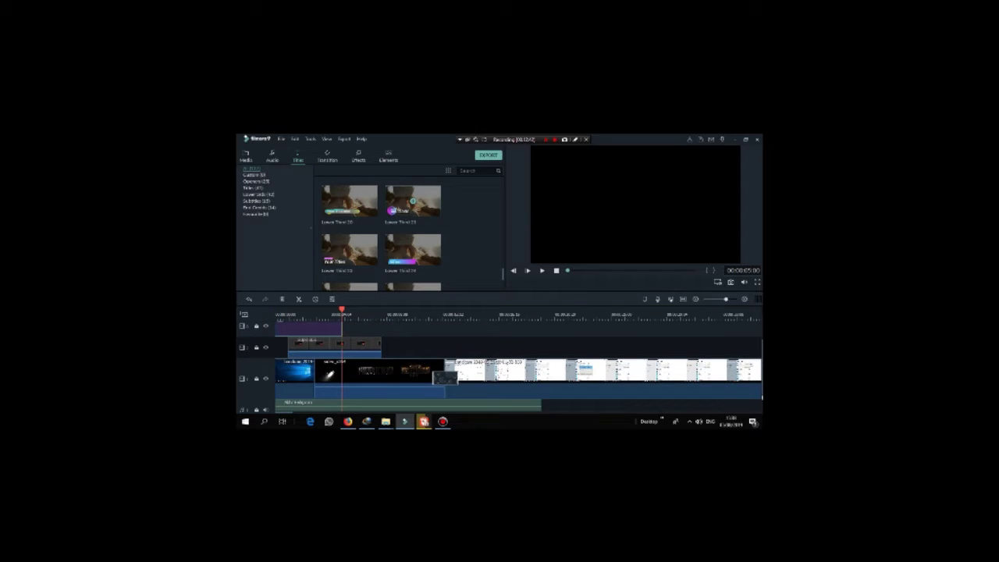
key("ctrl+v")
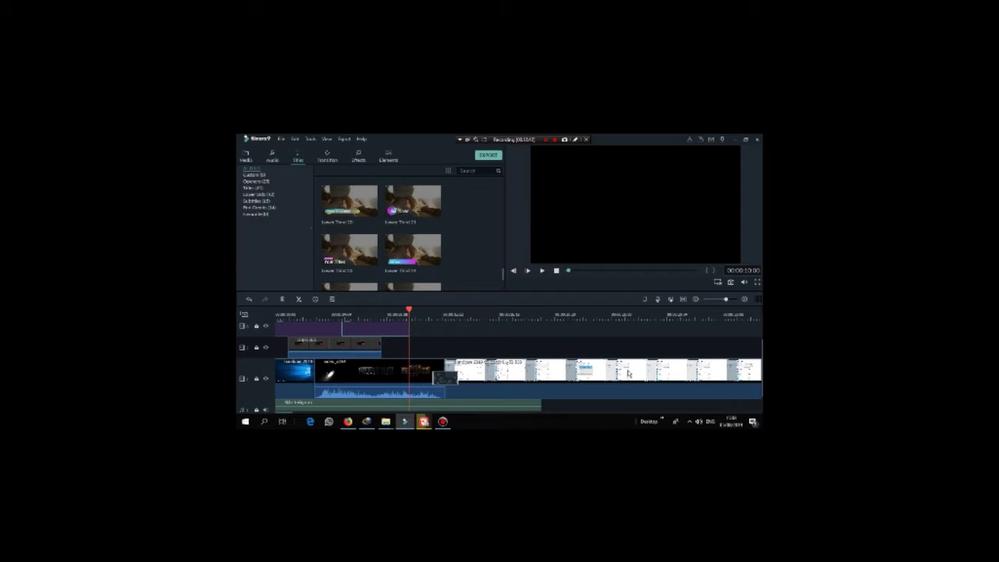
left_click(366, 332)
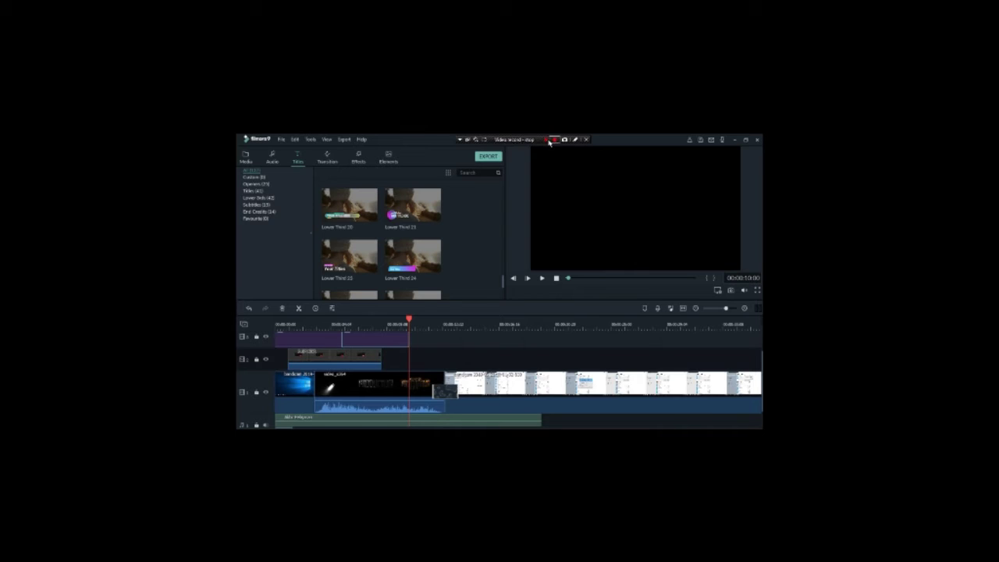
Step: Preview the PRODUCTION opening and open the Lower Third 21 title for editing
left_click(546, 140)
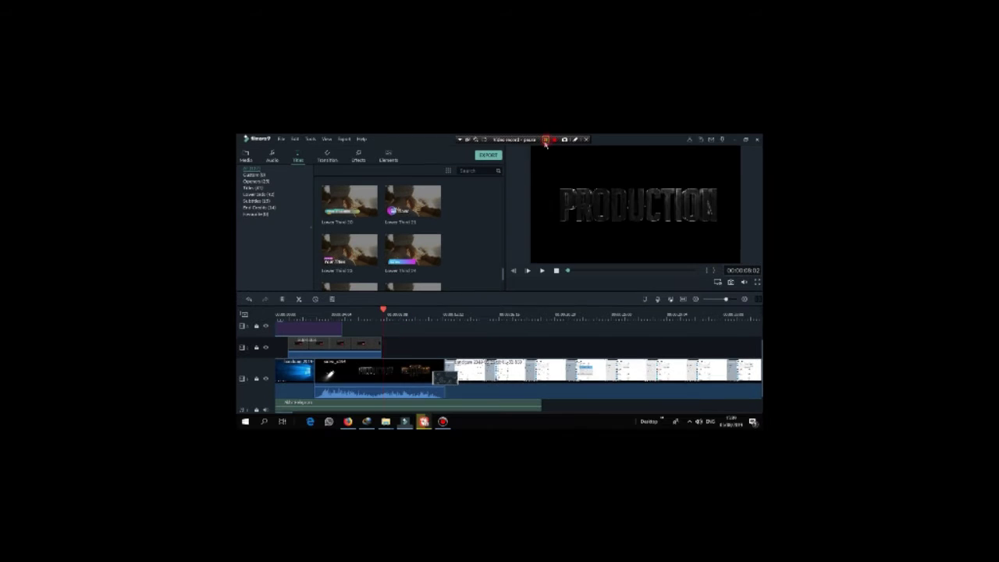
left_click(546, 140)
left_click_drag(384, 310, 276, 313)
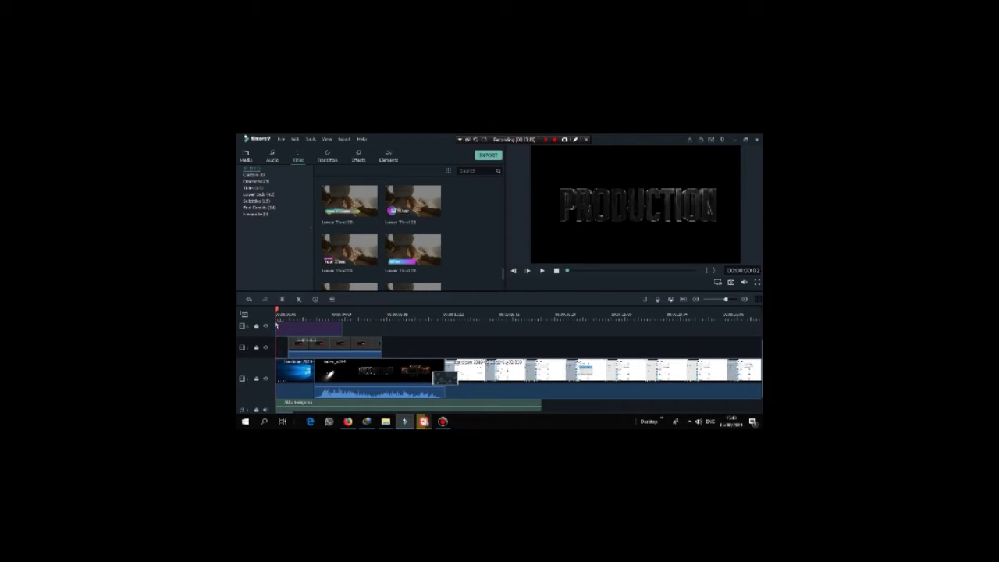
left_click(296, 333)
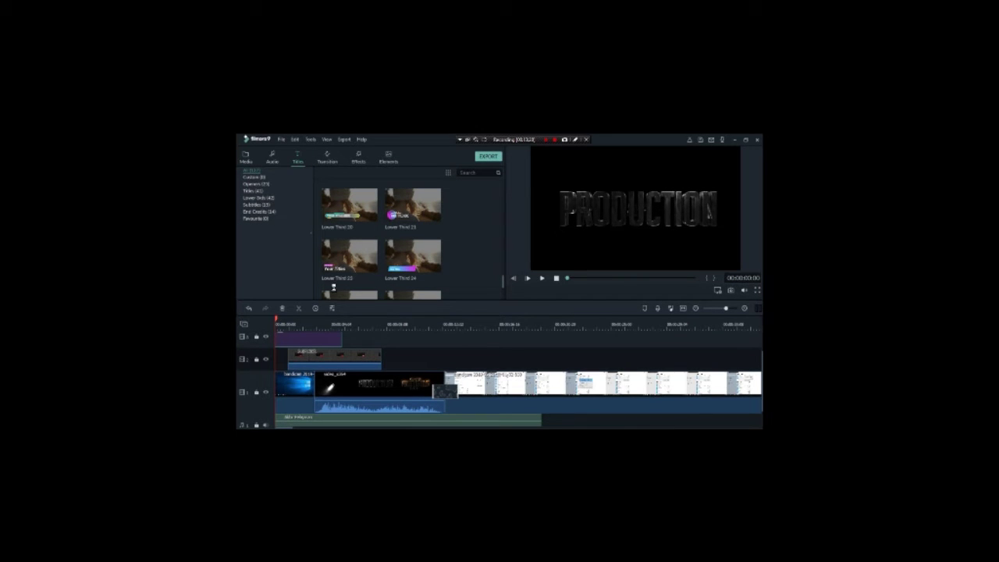
left_click(547, 141)
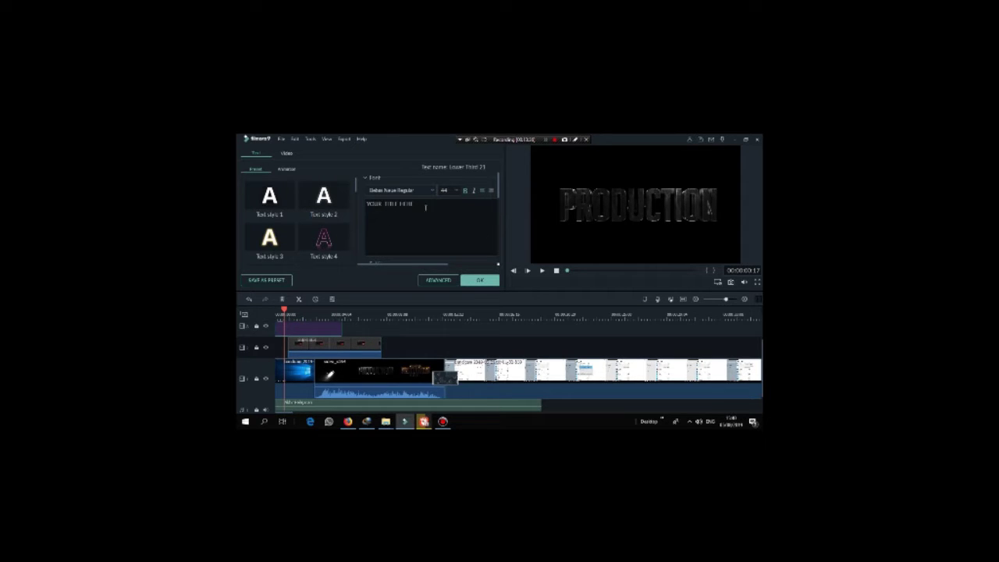
Step: Replace the placeholder YOUR TITLE HERE with TUTORIAL FILMORA
left_click_drag(422, 204, 387, 206)
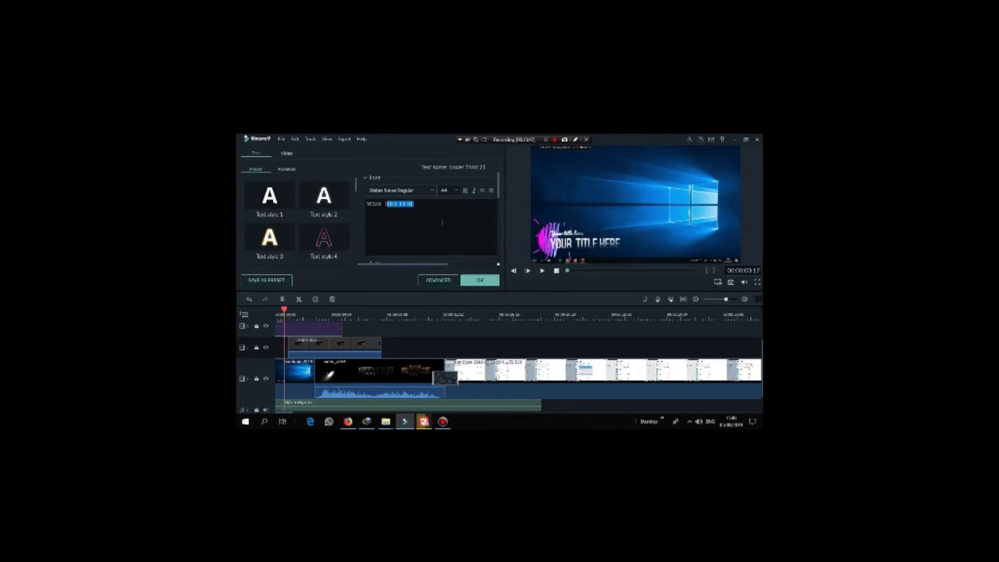
left_click_drag(430, 206, 362, 208)
type("TUTOR")
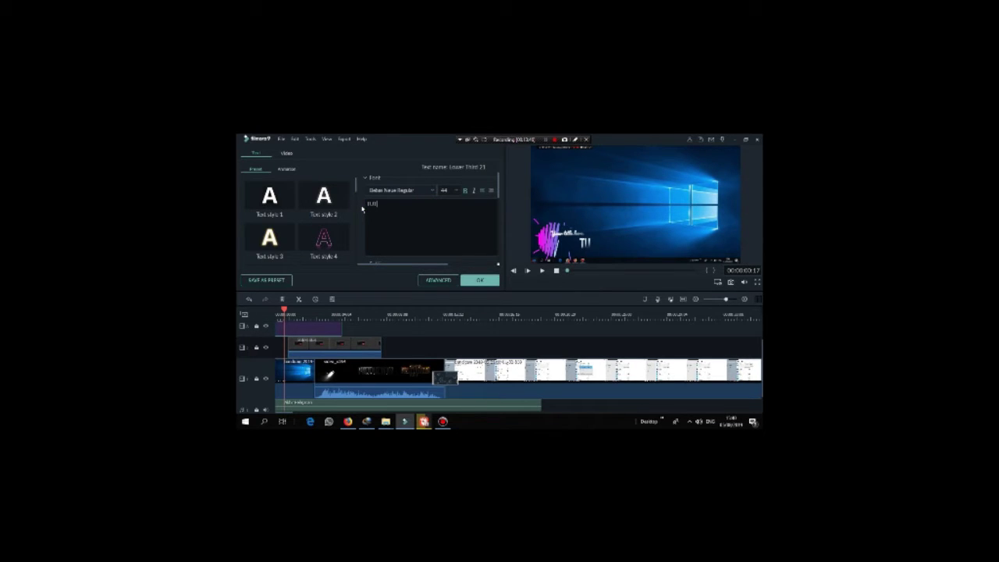
type("IAL FILMORA")
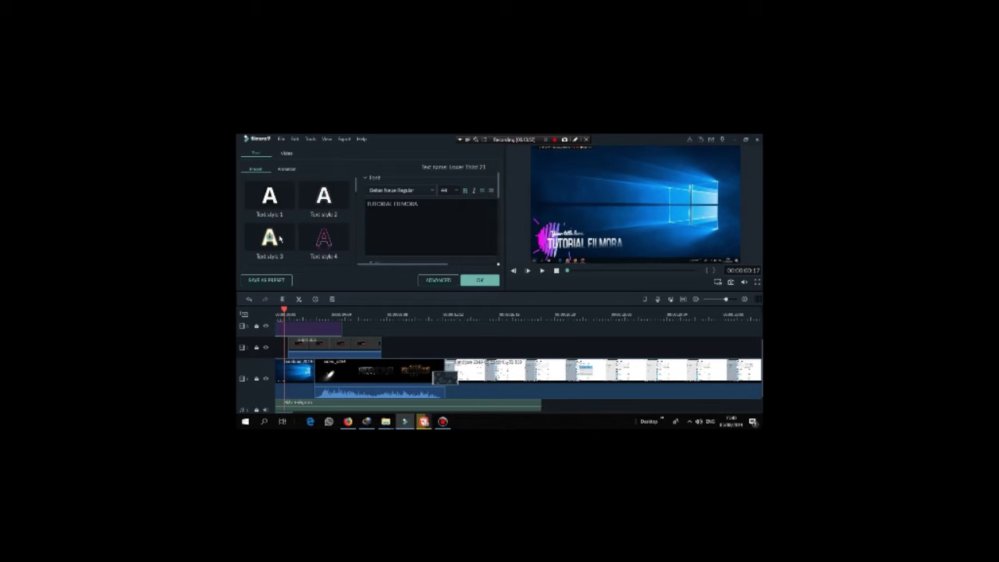
Step: Add Text style 3 reading 'AP Production' and finish editing the title
left_click(279, 238)
double_click(294, 237)
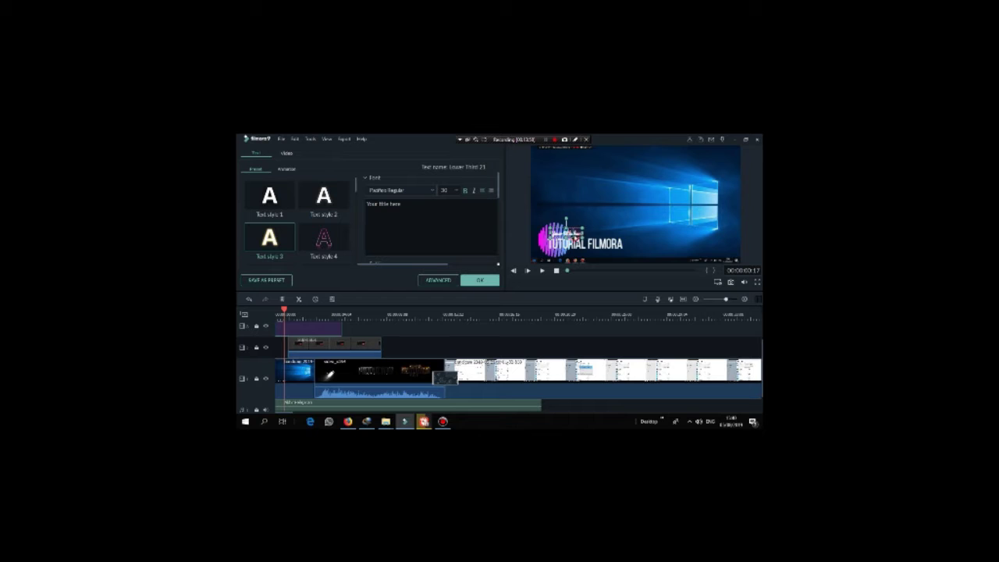
key("ctrl+a")
key("BackSpace")
type("AP Production")
left_click(478, 280)
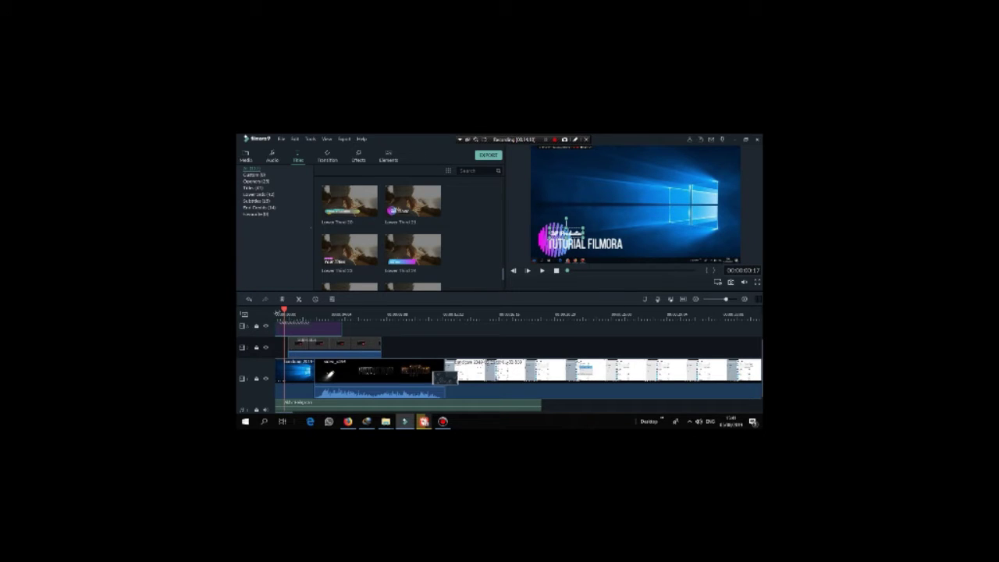
Step: Play the project from the start and pause at about 00:00:07:00 to check the title animation
left_click(277, 312)
left_click(543, 271)
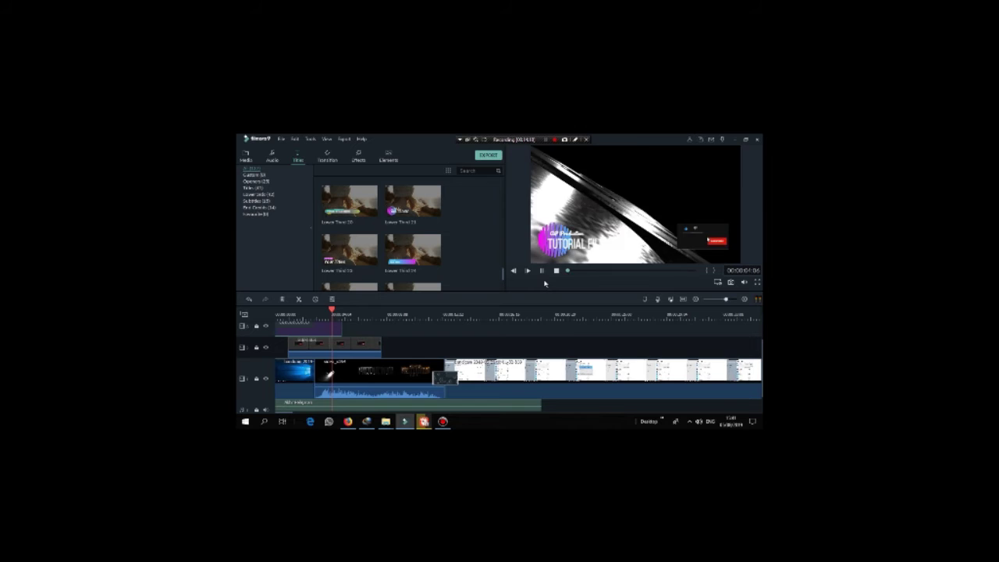
left_click(542, 271)
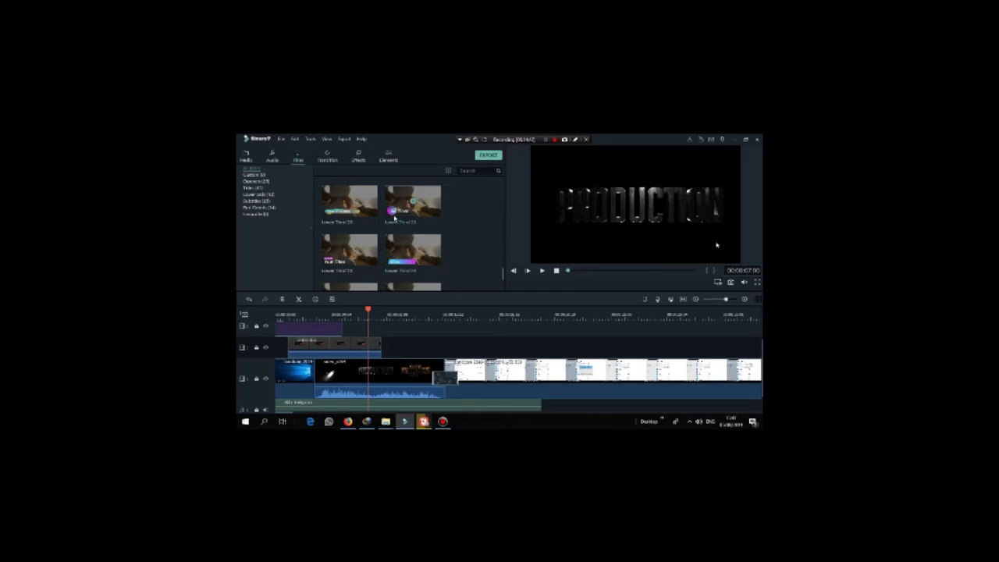
Step: Browse the Effects and Elements libraries
left_click(359, 160)
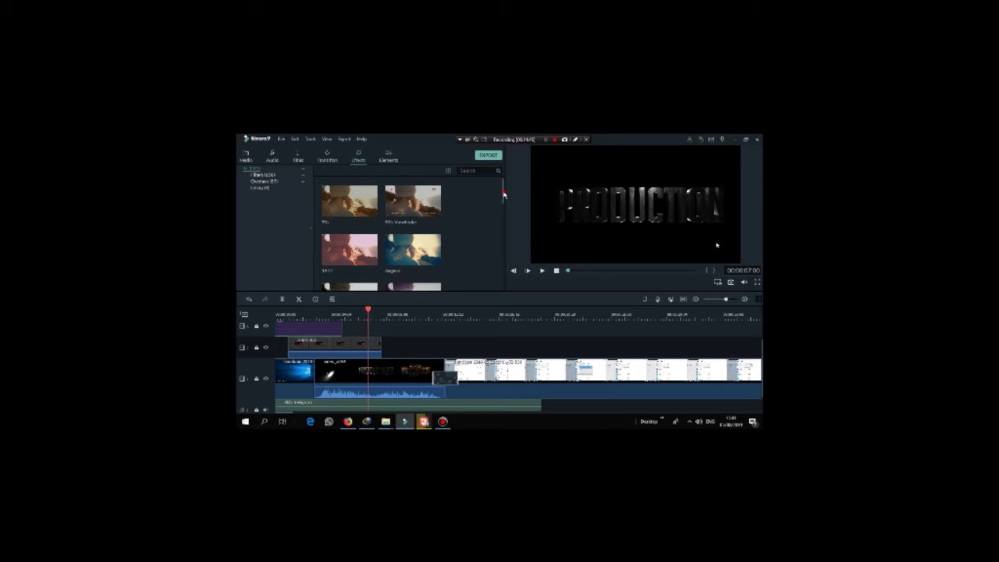
scroll(504, 195, "down", 1)
left_click(489, 366)
left_click_drag(505, 201, 514, 252)
mouse_move(349, 214)
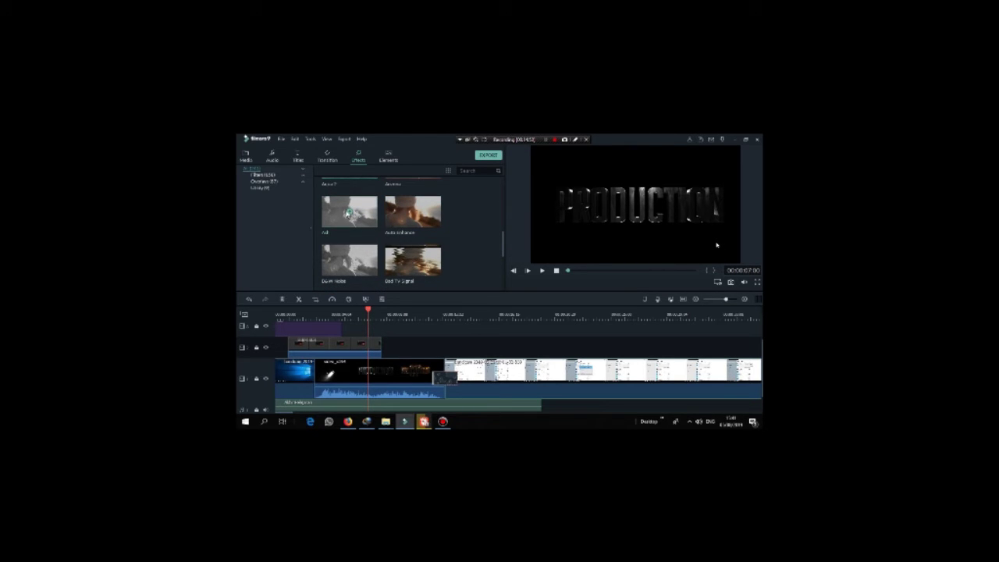
left_click(388, 156)
left_click_drag(502, 197, 514, 270)
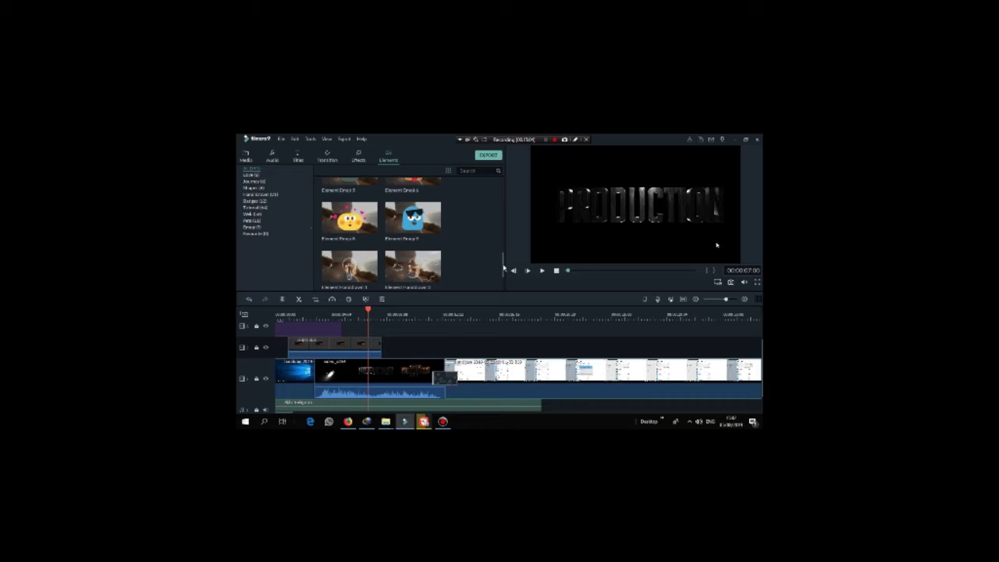
left_click(363, 162)
left_click_drag(503, 251, 507, 300)
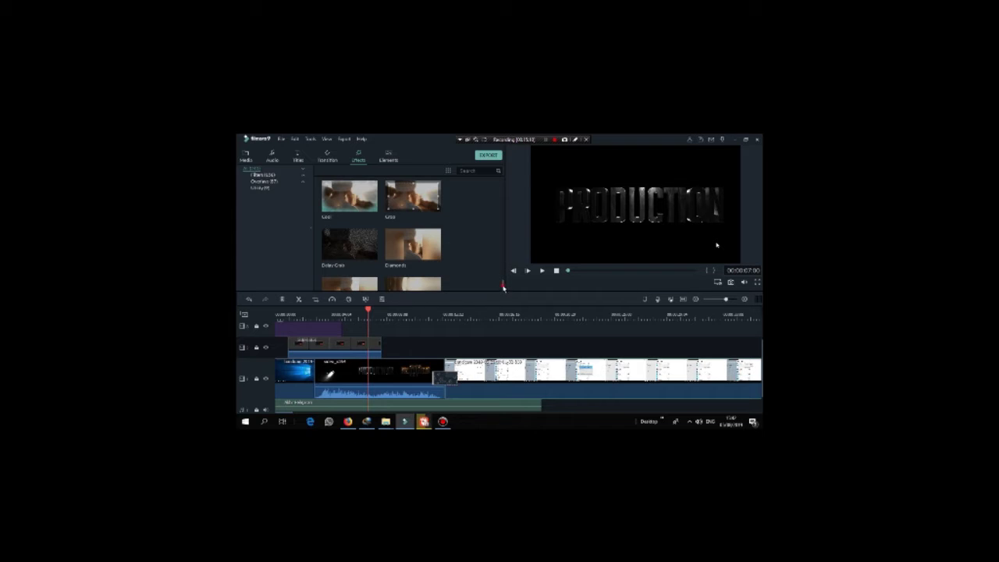
Step: Look at the Transitions library, then open the Export window for a 1280x720 MP4
scroll(504, 288, "down", 5)
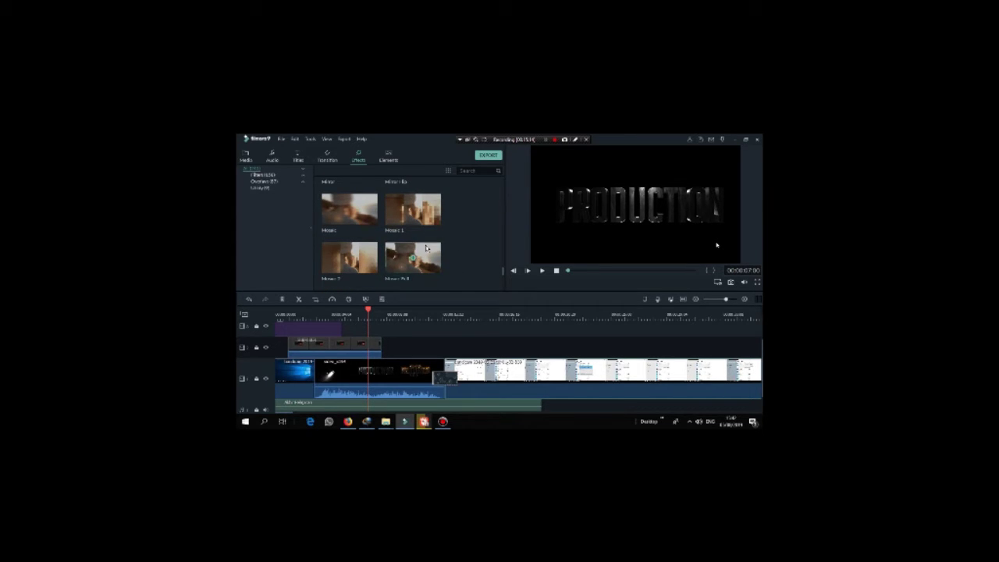
left_click(334, 154)
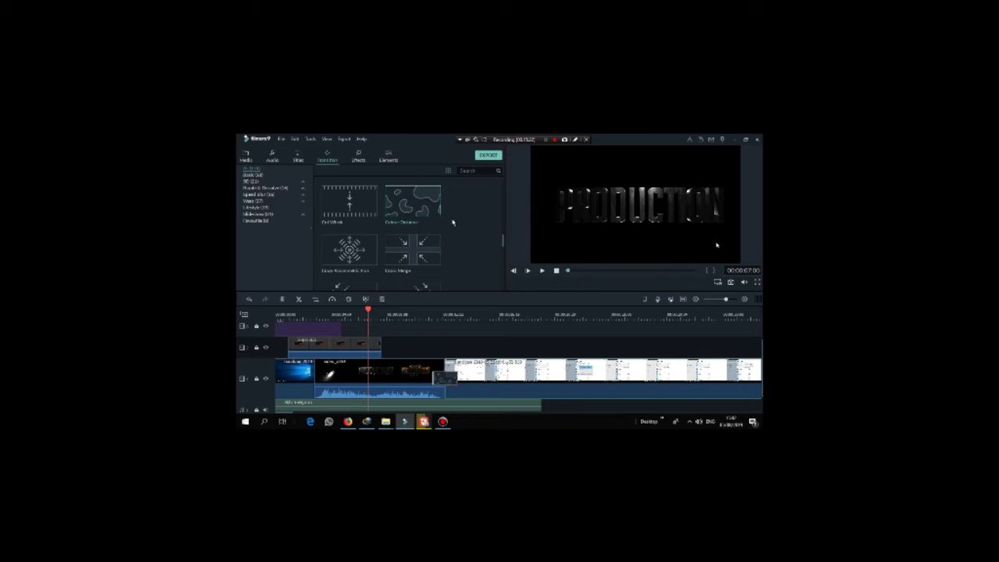
key("ctrl+e")
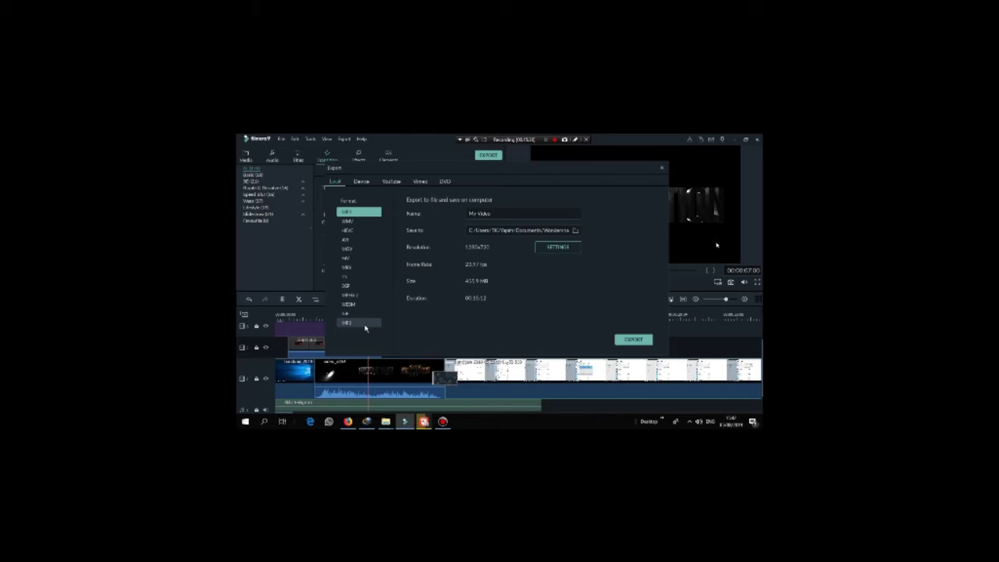
Step: Set the export to 720x480 at Good quality, cutting the MP4 to about 151.4 MB
left_click(499, 217)
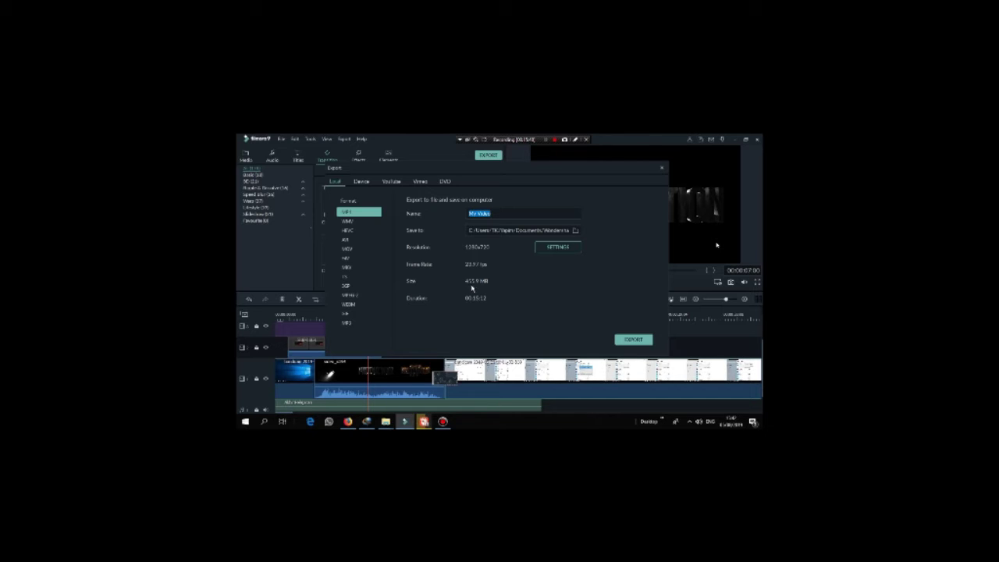
left_click(560, 250)
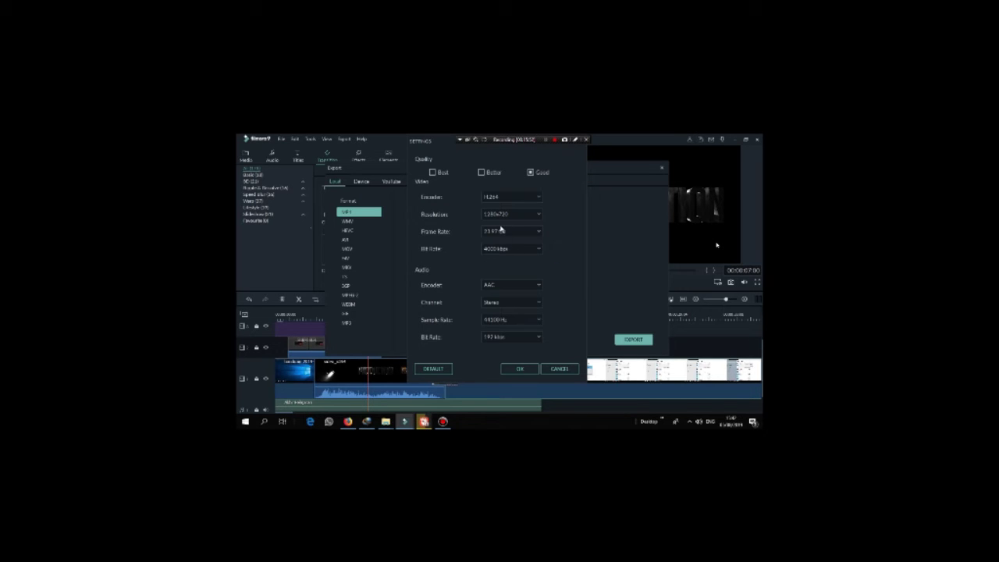
left_click(520, 217)
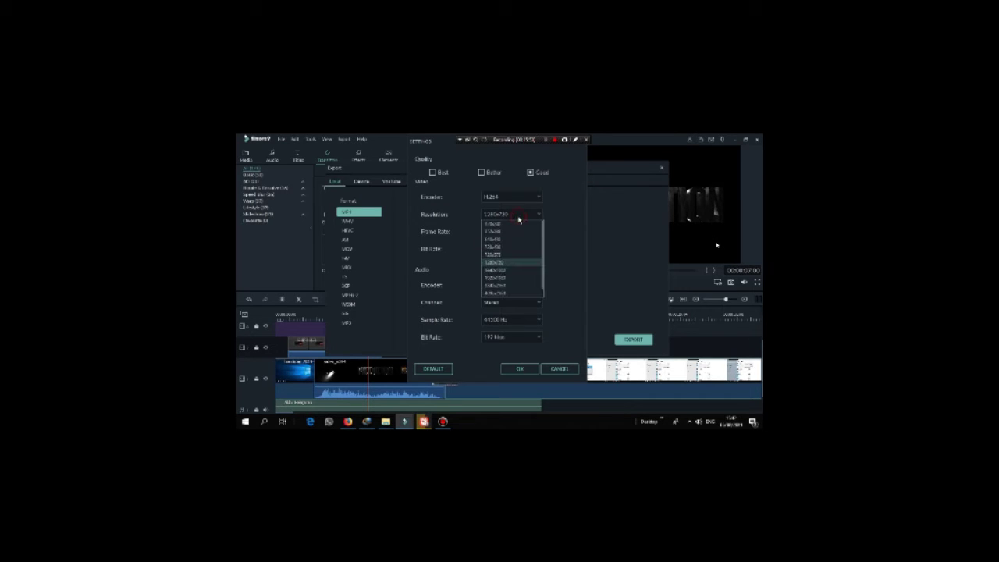
left_click(494, 251)
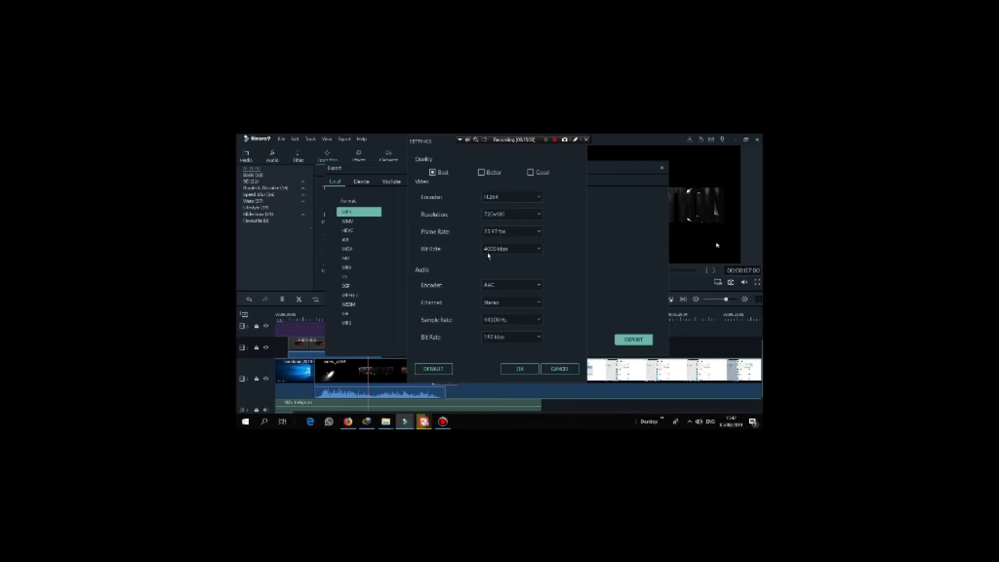
left_click(530, 173)
left_click(518, 370)
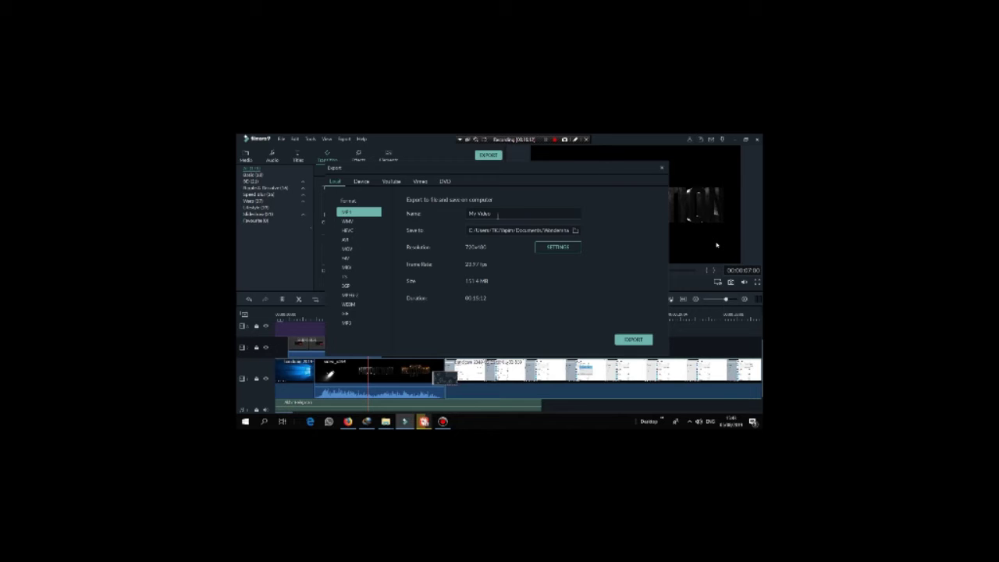
Step: Compare the YouTube, DVD, Vimeo, Device and computer export tabs, ending on YouTube
left_click_drag(500, 214, 457, 218)
left_click(388, 181)
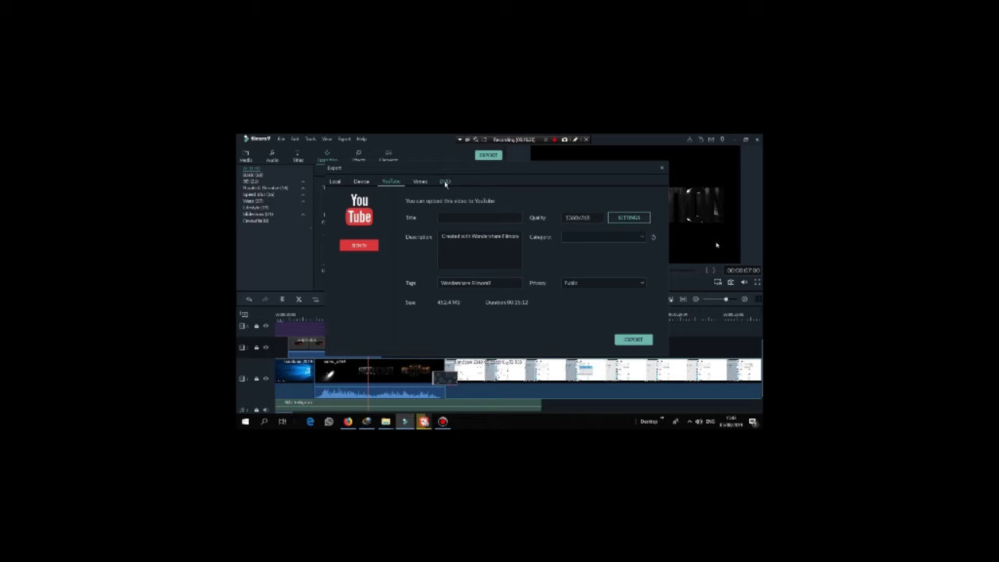
left_click(445, 182)
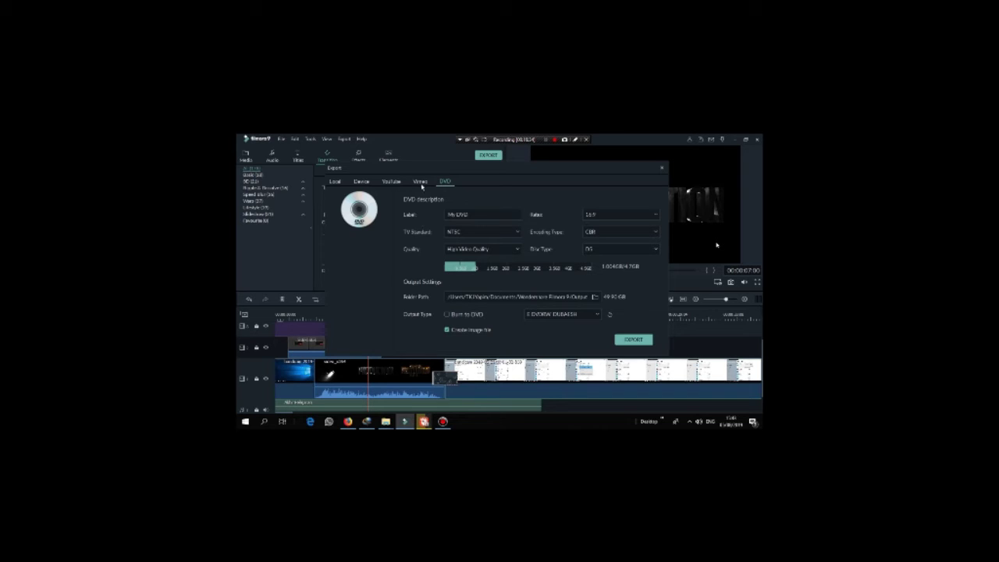
left_click(420, 182)
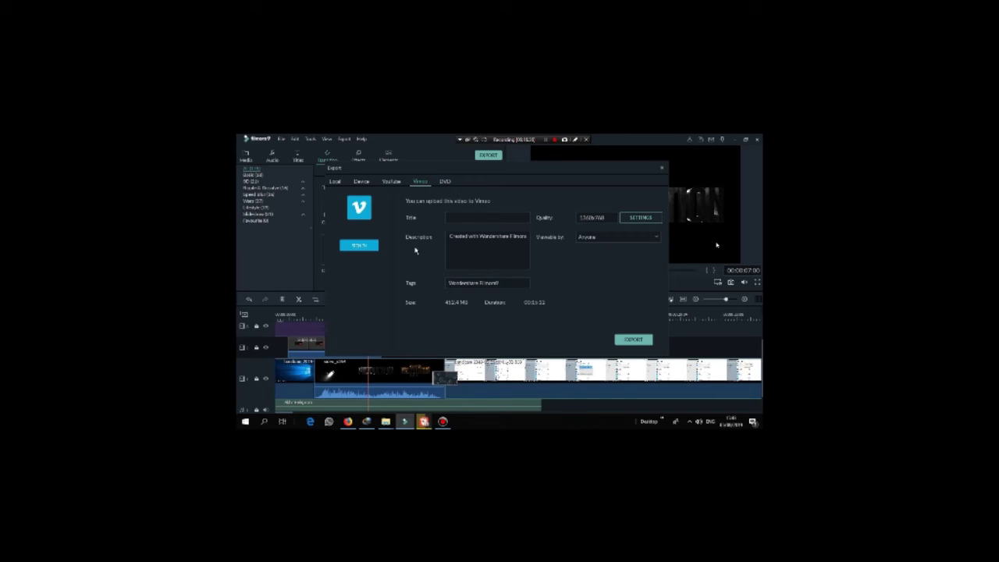
left_click(363, 183)
left_click(335, 181)
left_click(358, 185)
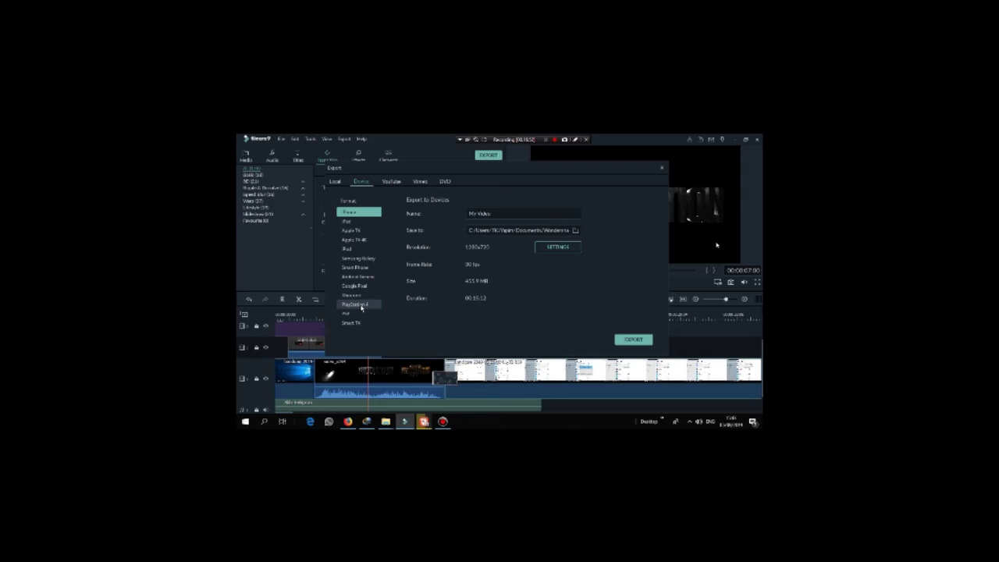
left_click(392, 184)
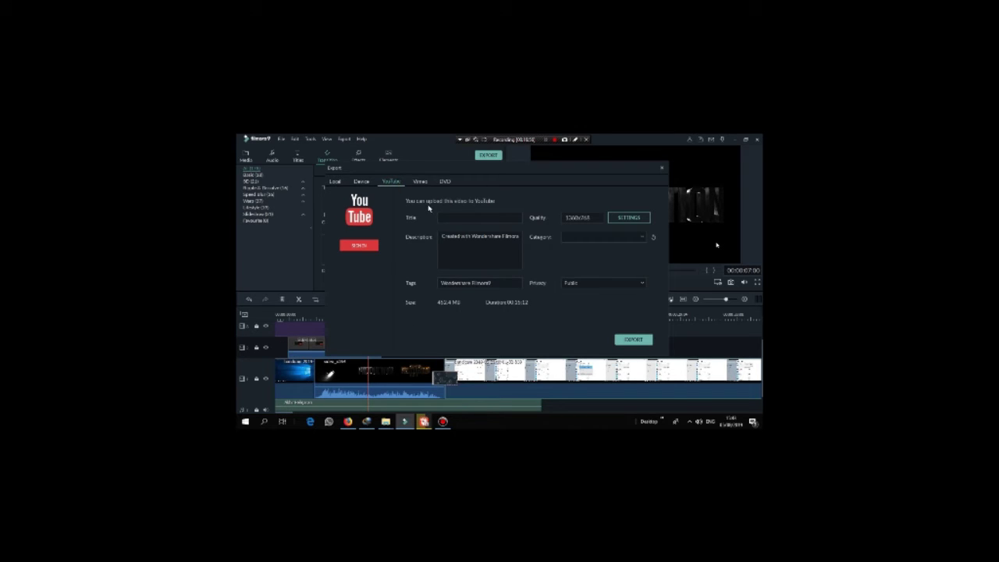
Step: Select the YouTube title, tags and description fields for editing
left_click(458, 221)
left_click_drag(506, 284, 439, 283)
left_click(449, 217)
left_click(459, 256)
Step: Close the Export window and return to the main editor
left_click(662, 167)
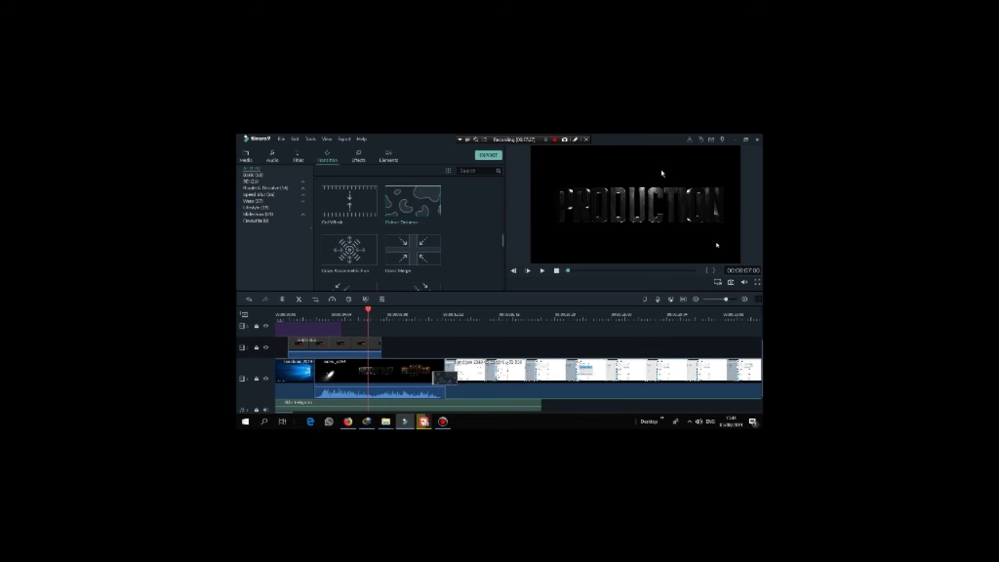
left_click(689, 422)
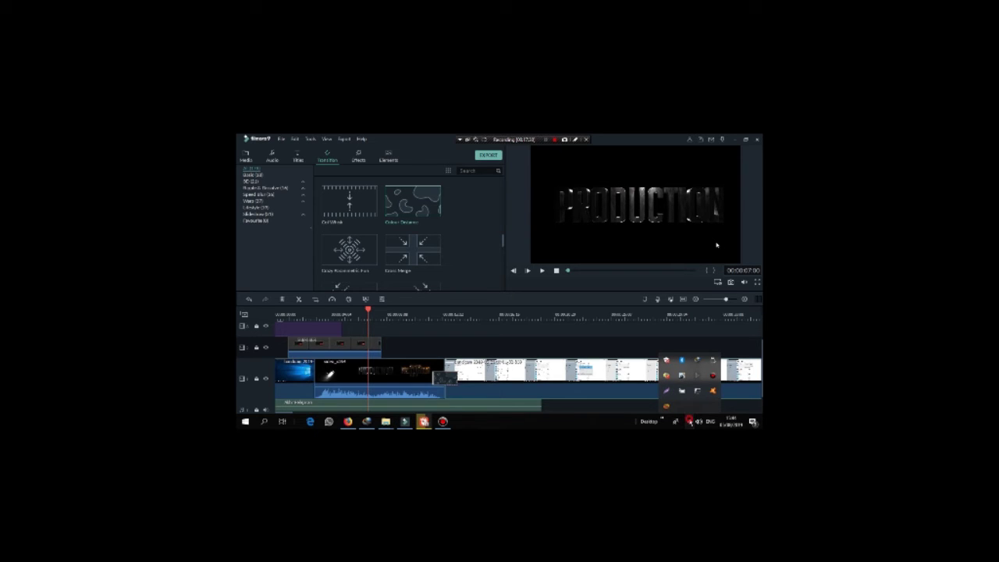
left_click(689, 422)
left_click(554, 140)
Step: Show the Titles library and move the playhead ahead to 00:00:33:23
left_click(298, 157)
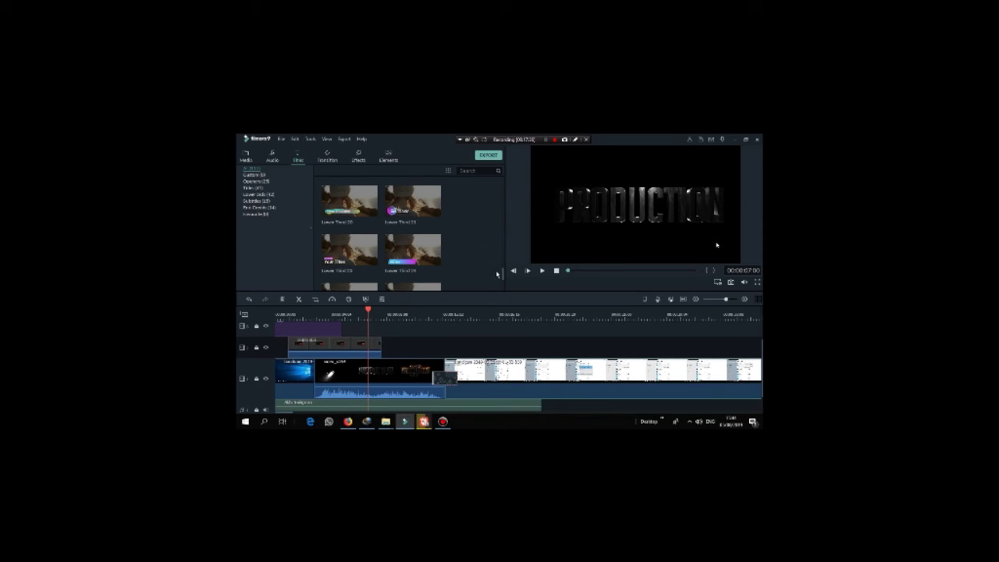
scroll(502, 276, "up", 15)
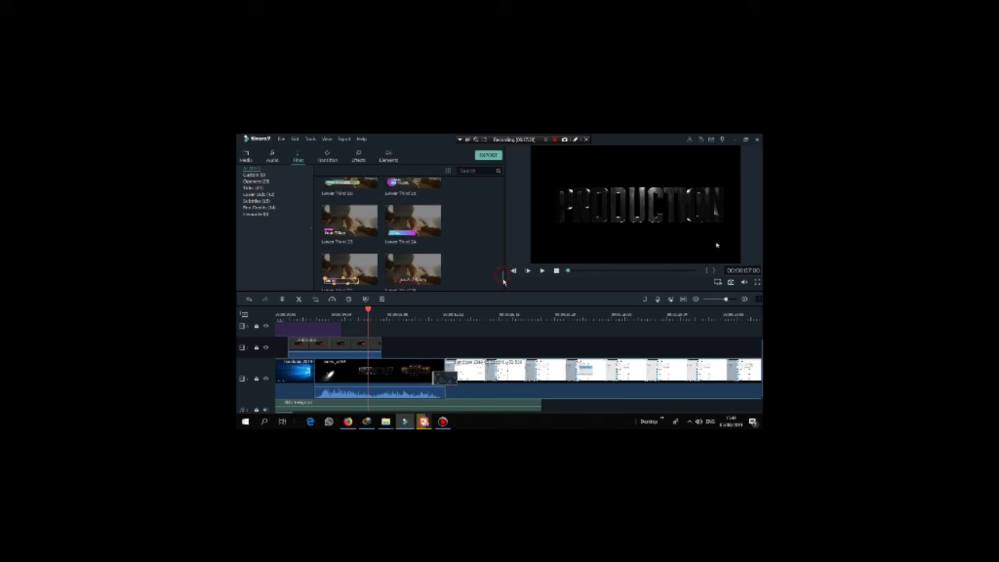
scroll(507, 294, "down", 10)
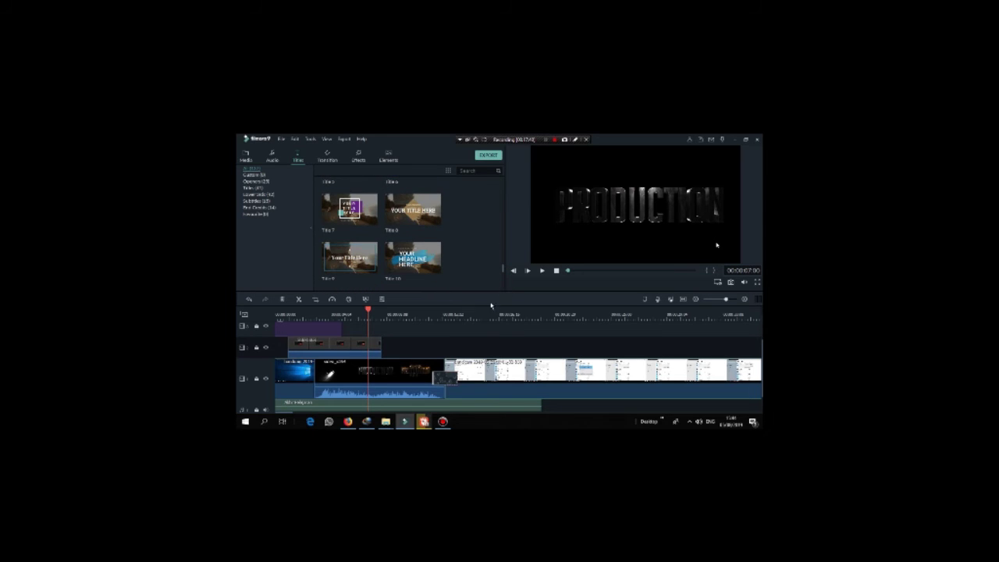
left_click_drag(368, 414, 729, 414)
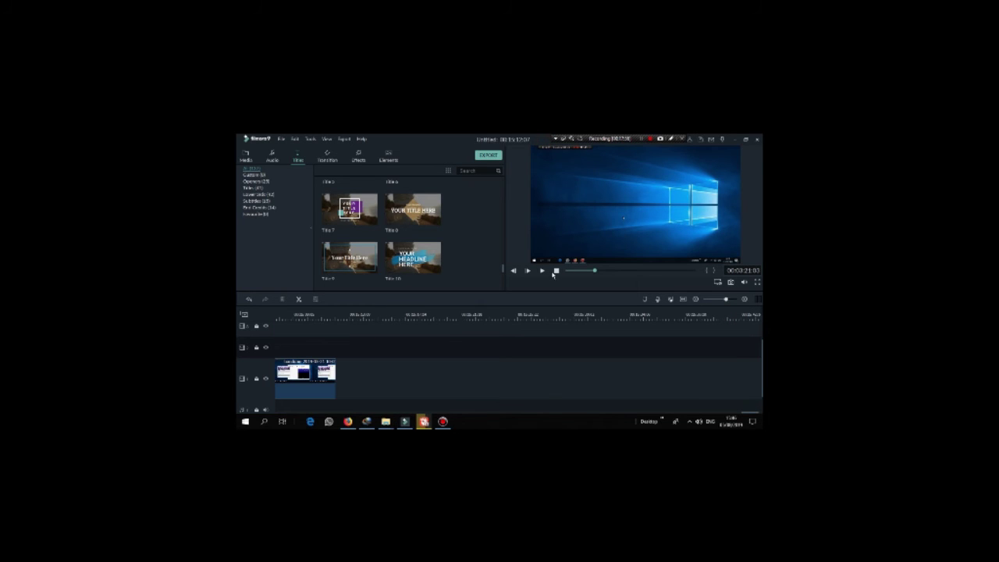
Step: Drag the Credit 13 title onto track 2, right after the screen-recording clip
scroll(504, 262, "up", 3)
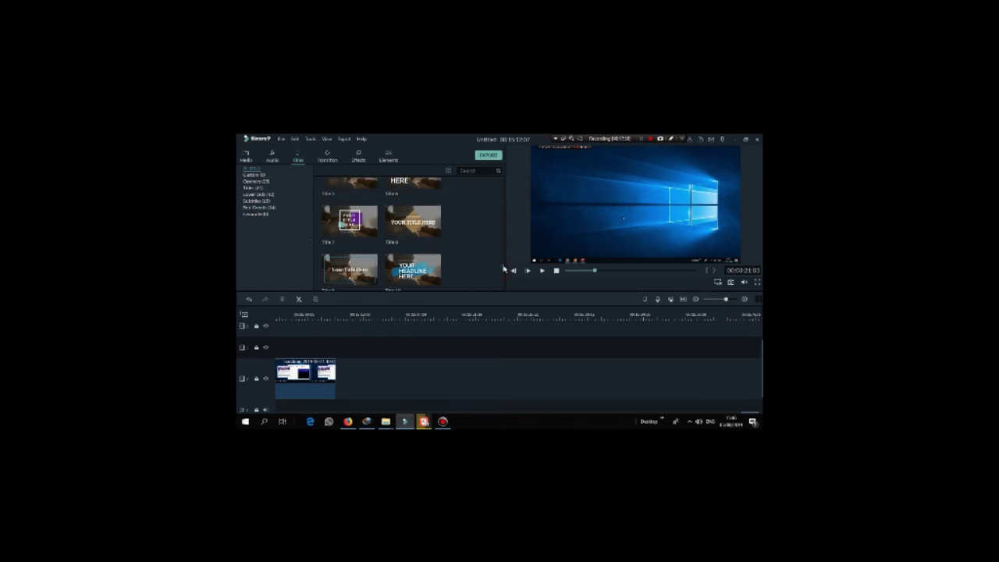
left_click_drag(504, 263, 512, 198)
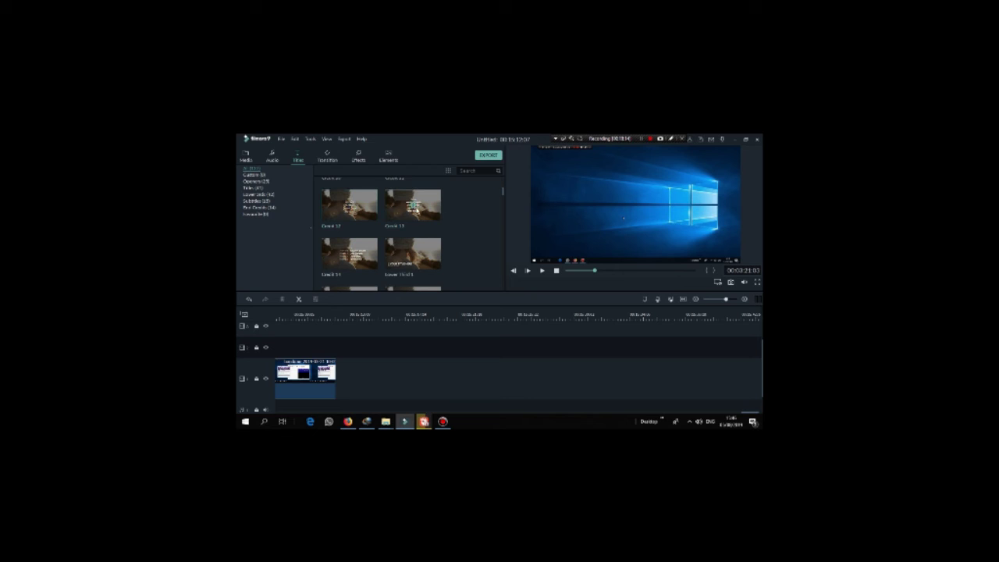
left_click_drag(416, 209, 338, 358)
left_click(368, 349)
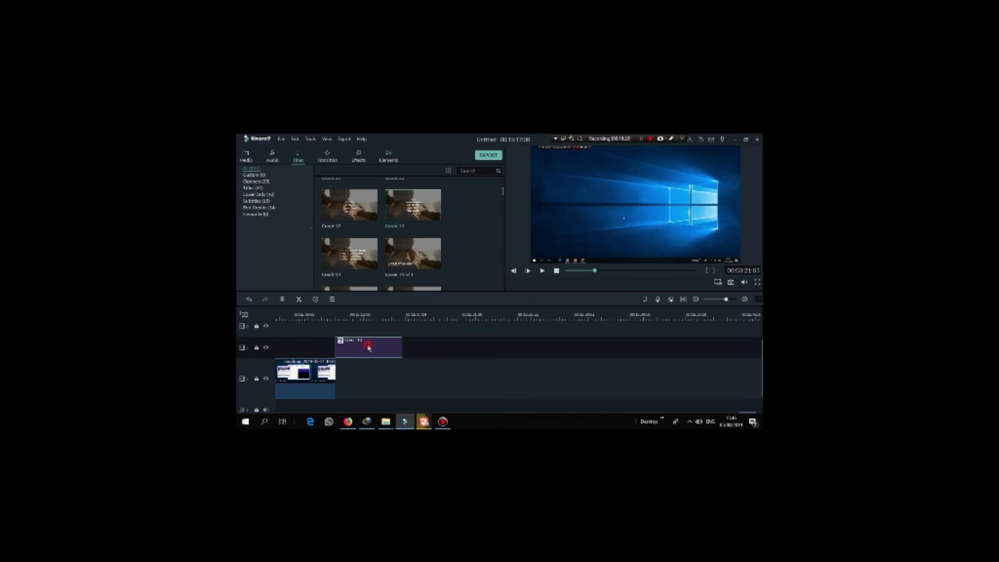
Step: Open the Credit 13 title in the title editor and play its credits animation through twice
double_click(368, 348)
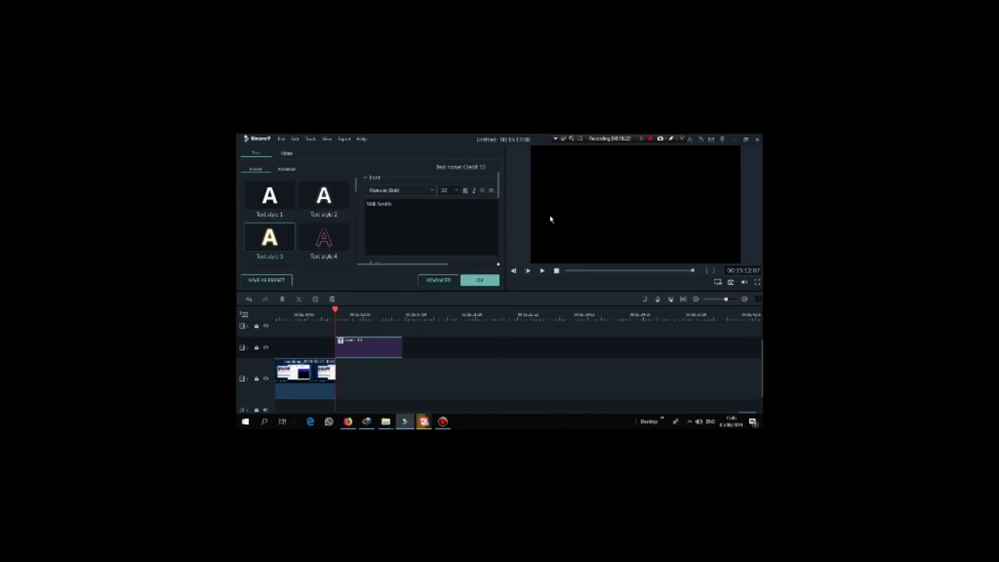
left_click(543, 273)
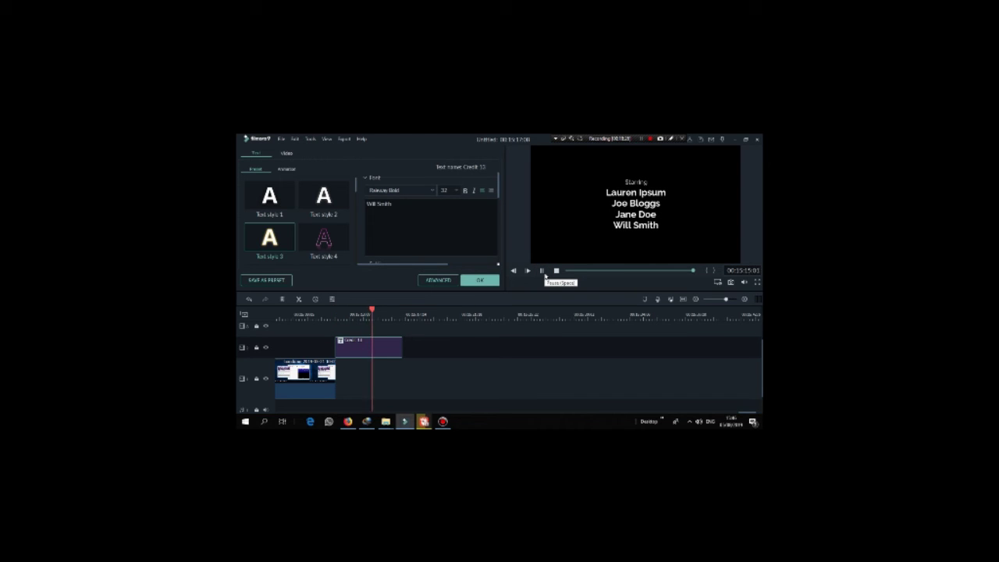
left_click(545, 276)
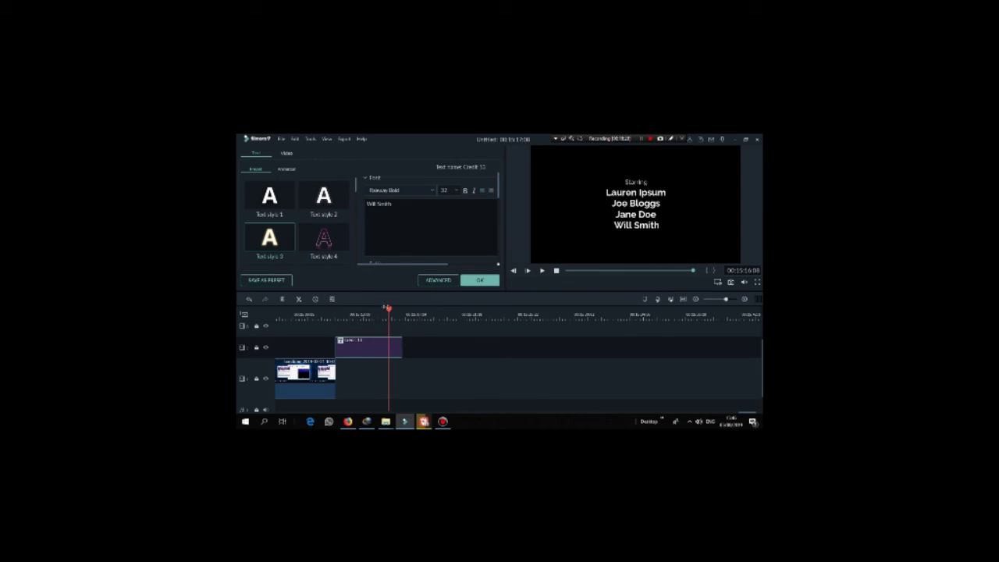
left_click_drag(388, 308, 326, 309)
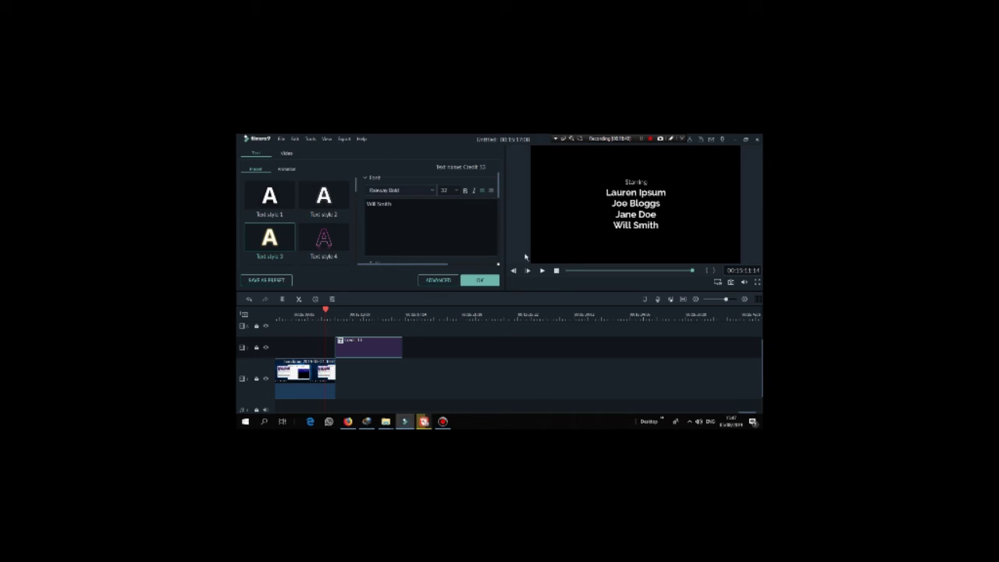
key("space")
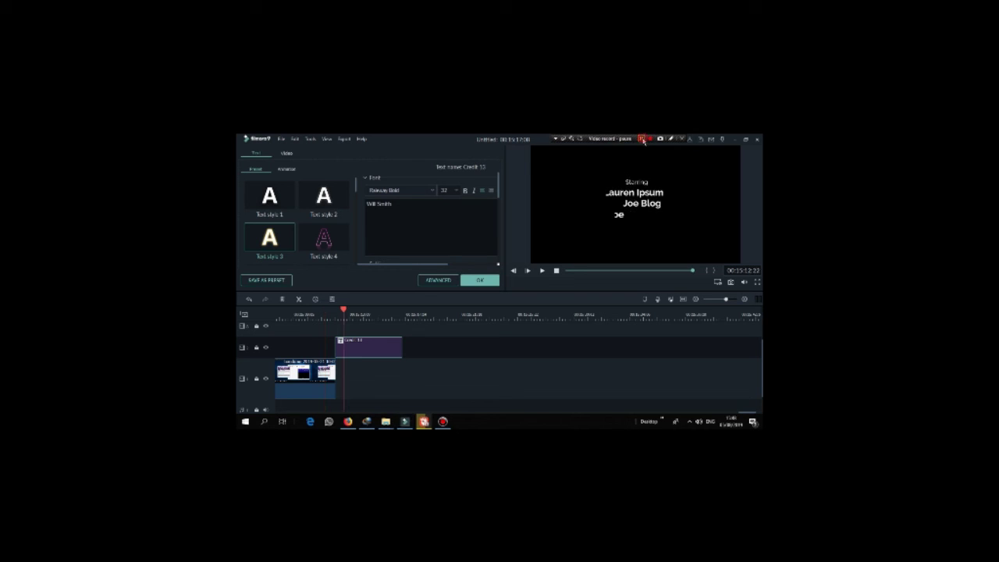
left_click(541, 271)
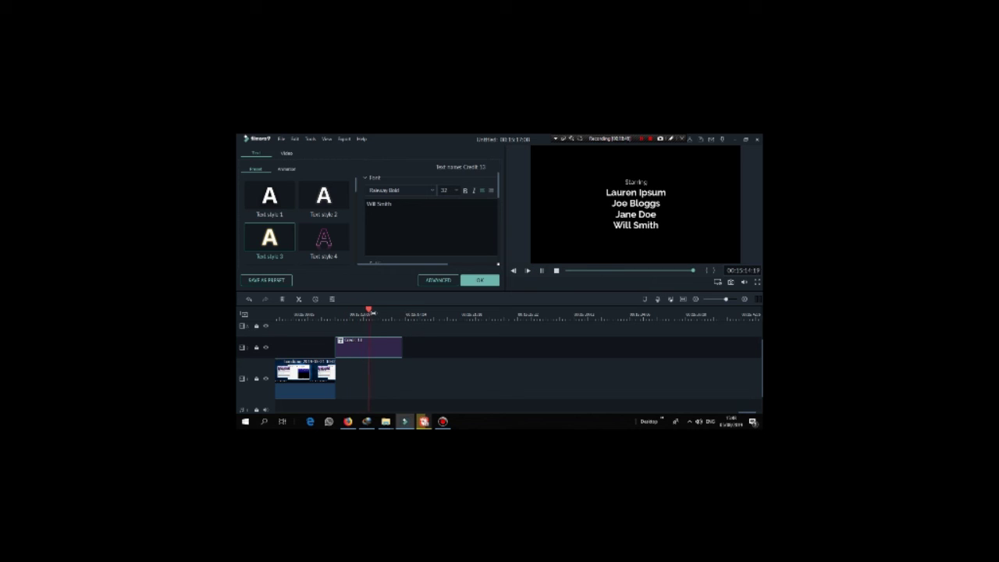
left_click(542, 271)
Step: Scrub to the frame showing all credit names and select the Starring heading line
left_click_drag(401, 312, 344, 313)
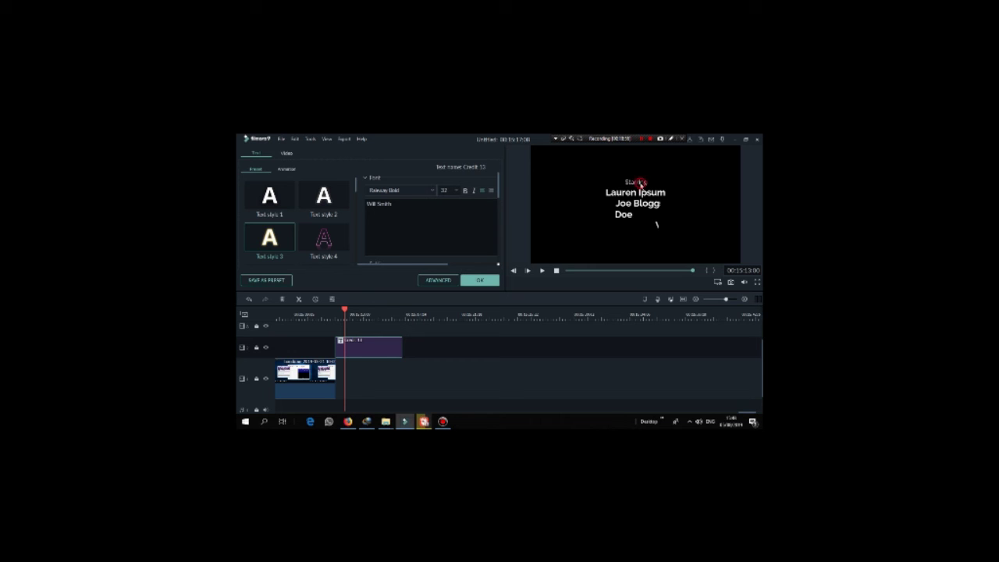
left_click(347, 314)
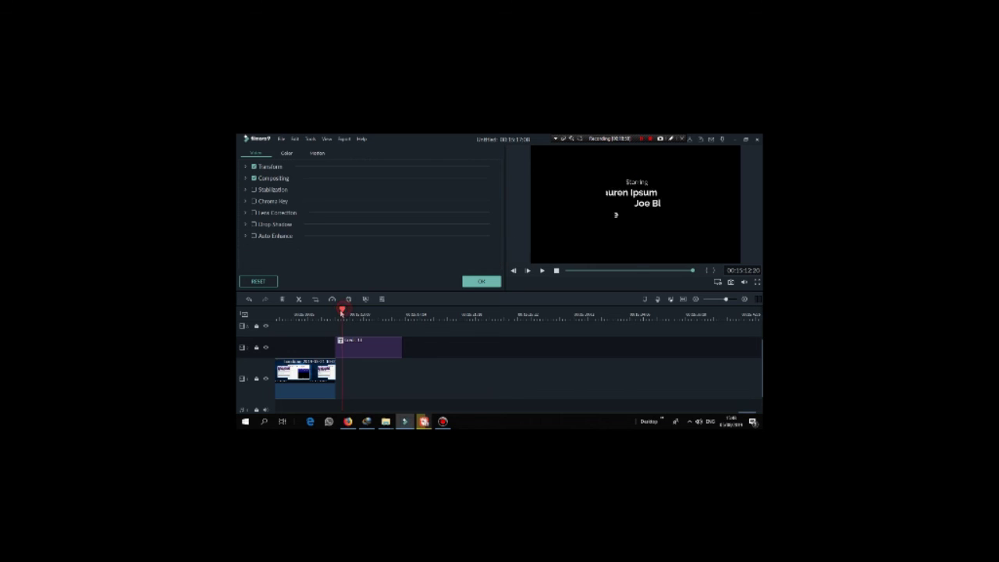
left_click_drag(347, 314, 375, 328)
left_click(640, 184)
Step: Change the Starring heading text to 'THANKS TO'
double_click(642, 184)
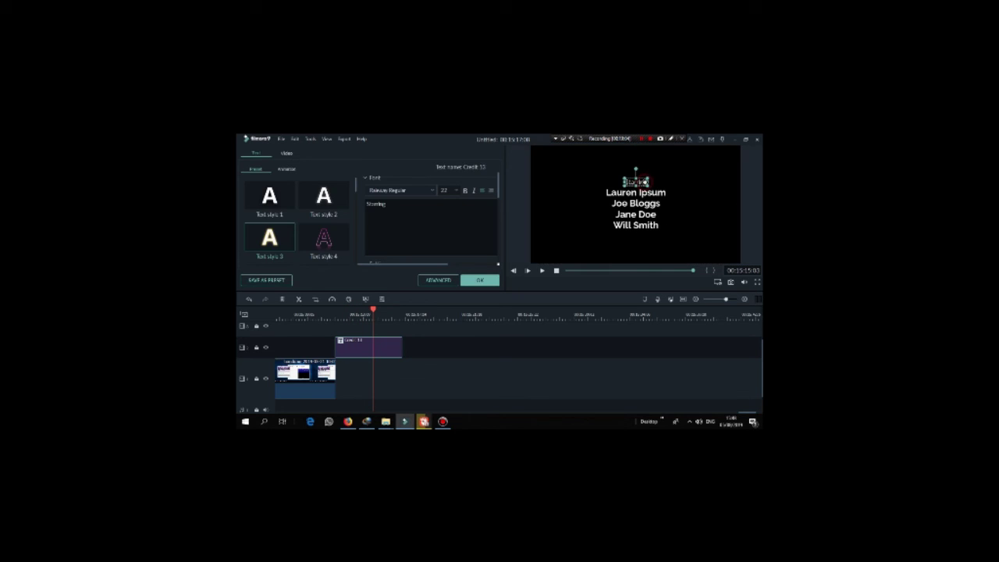
left_click(423, 207)
key("ctrl+a")
key("BackSpace")
type("THANKS TO")
left_click(467, 281)
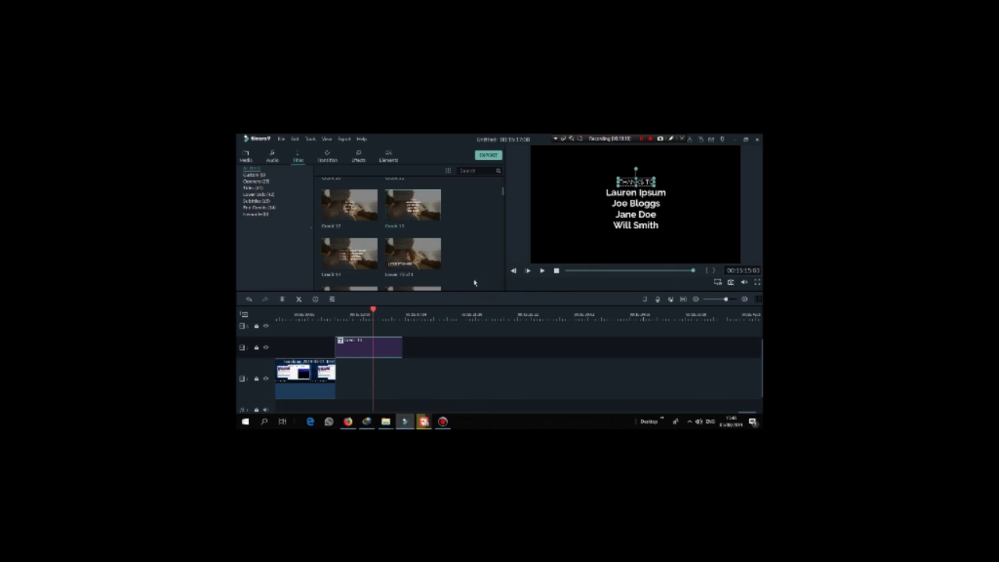
Step: Replace the first three credit name lines with custom names
left_click(622, 196)
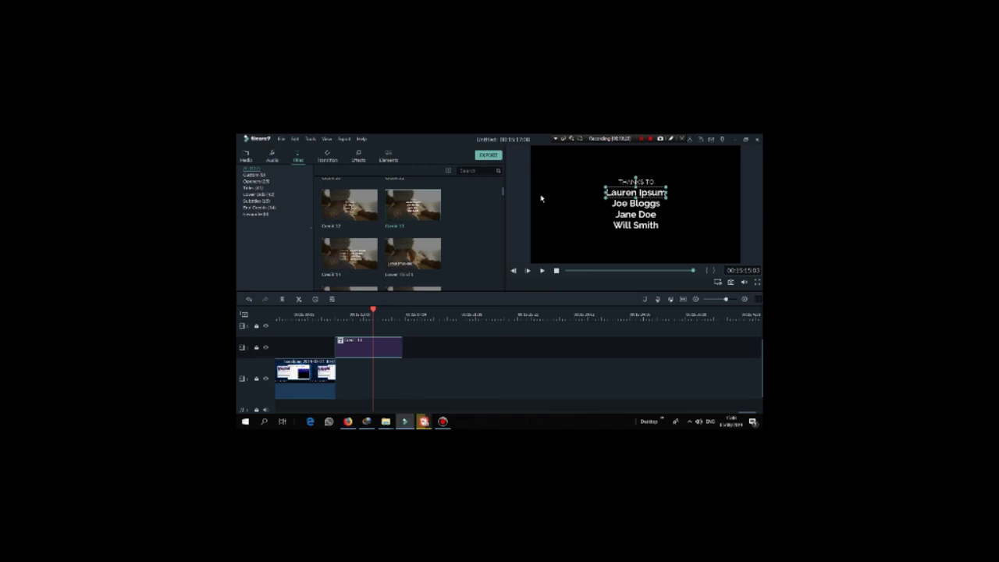
double_click(651, 194)
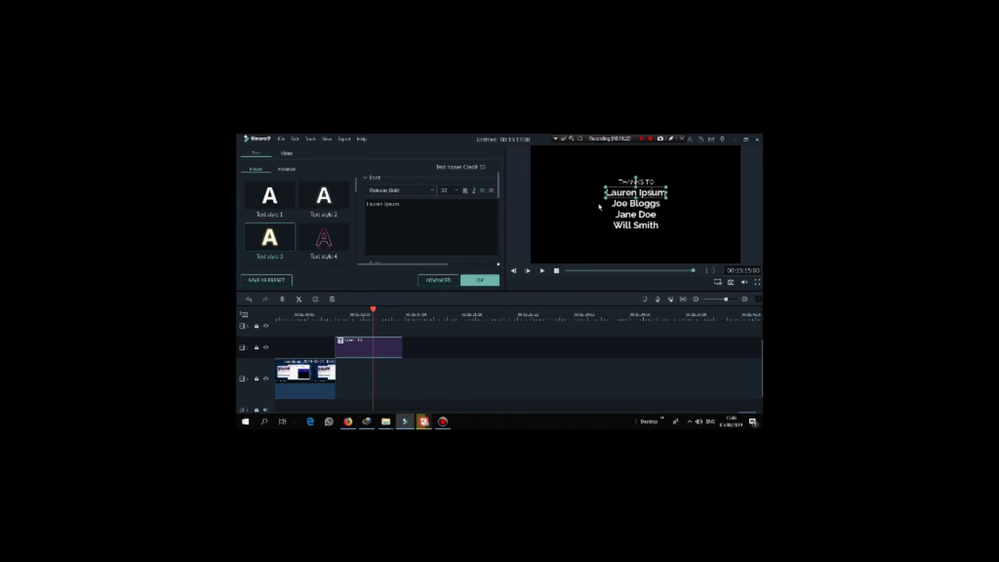
left_click_drag(439, 205, 366, 205)
key("BackSpace")
type("ANTONI PR")
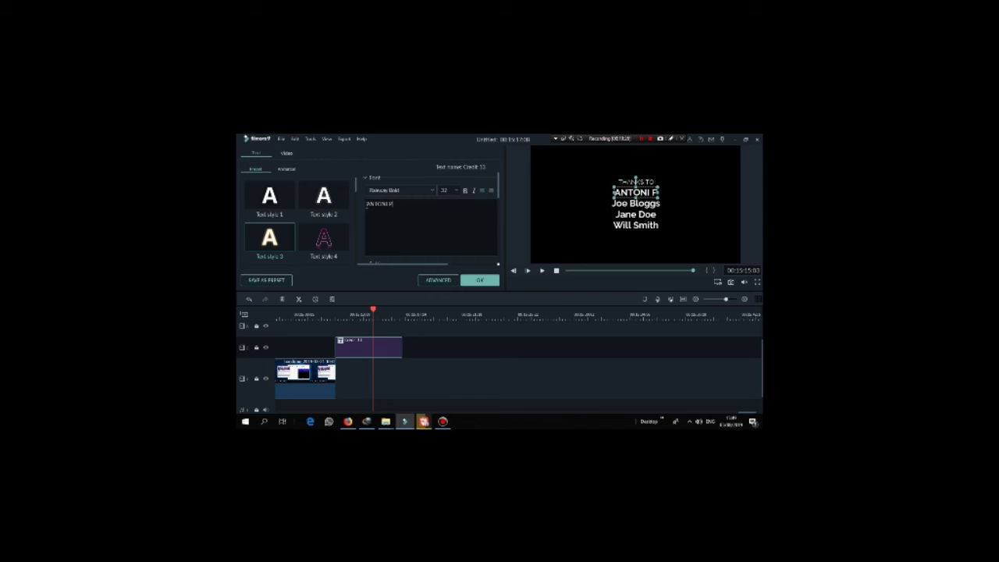
type("IBAD")
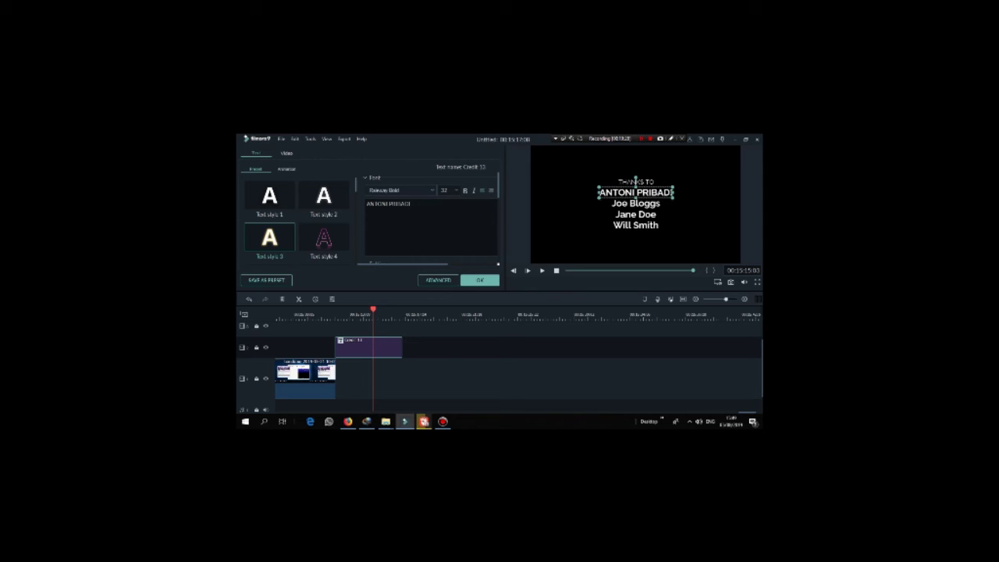
type("I")
left_click(635, 205)
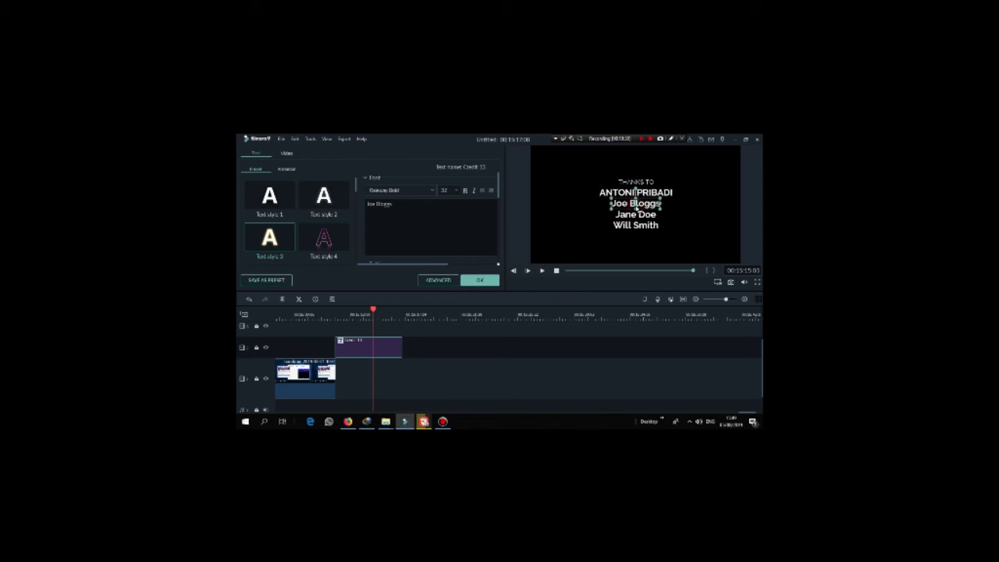
left_click_drag(407, 209, 359, 207)
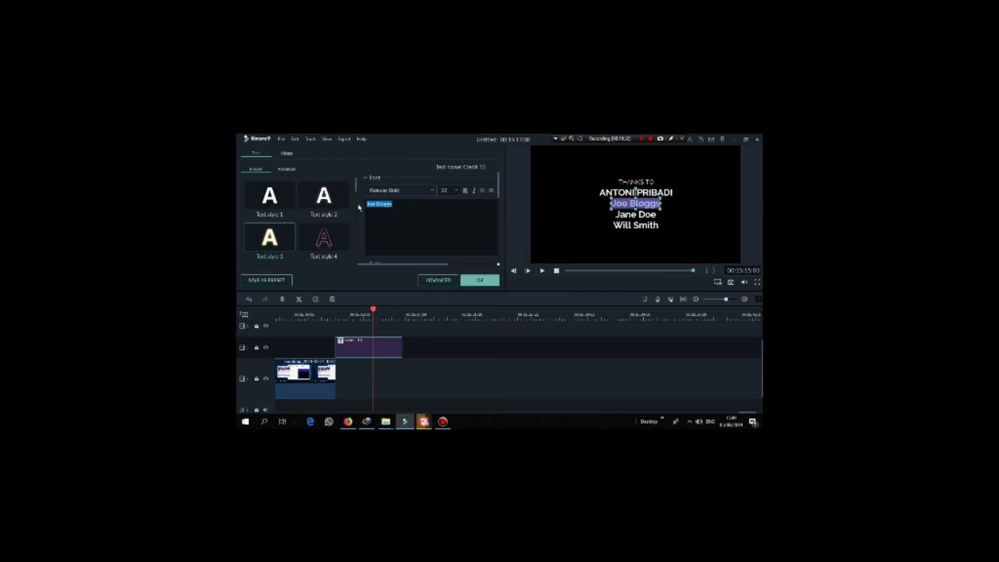
type("PRIB")
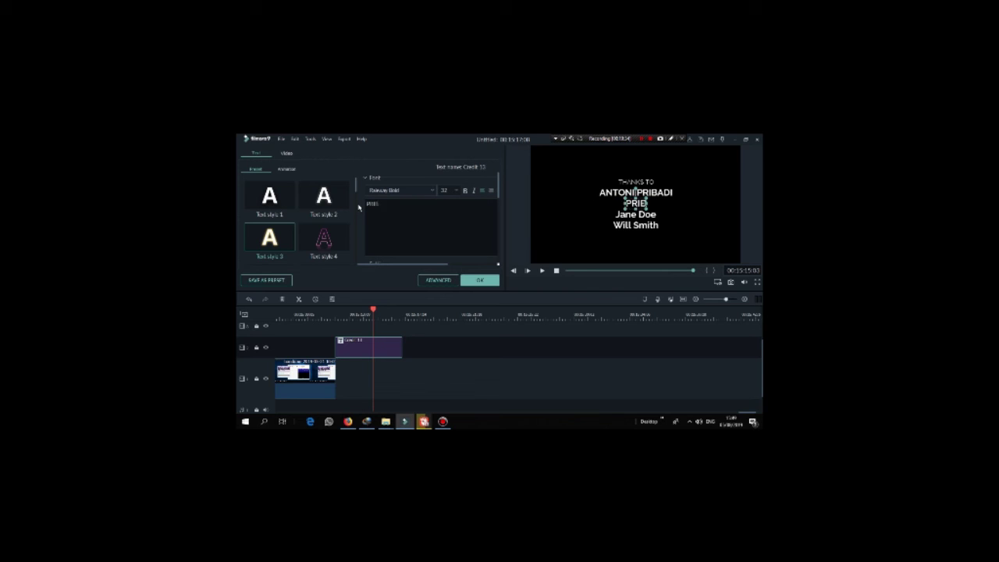
type("ADI ANTONI")
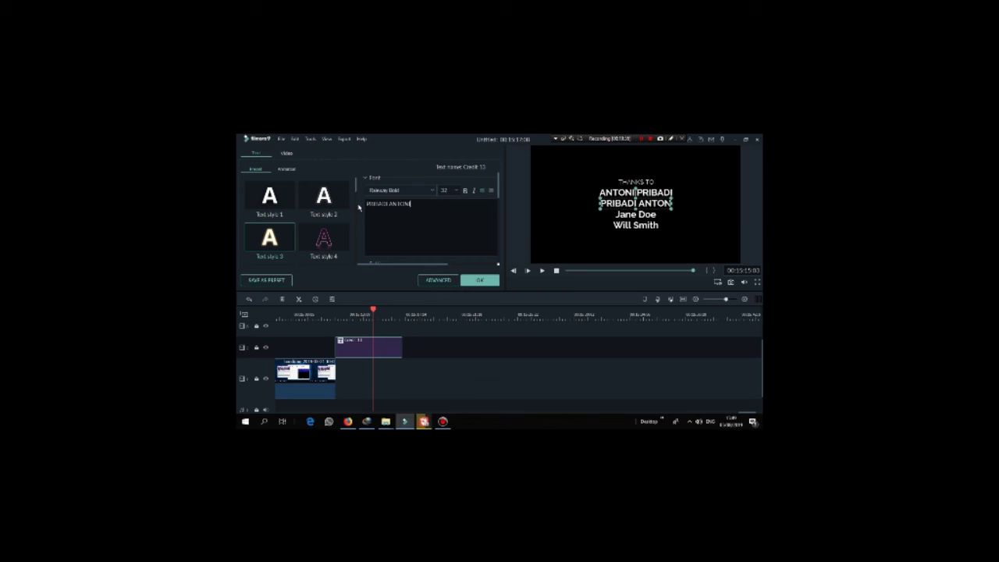
left_click(628, 218)
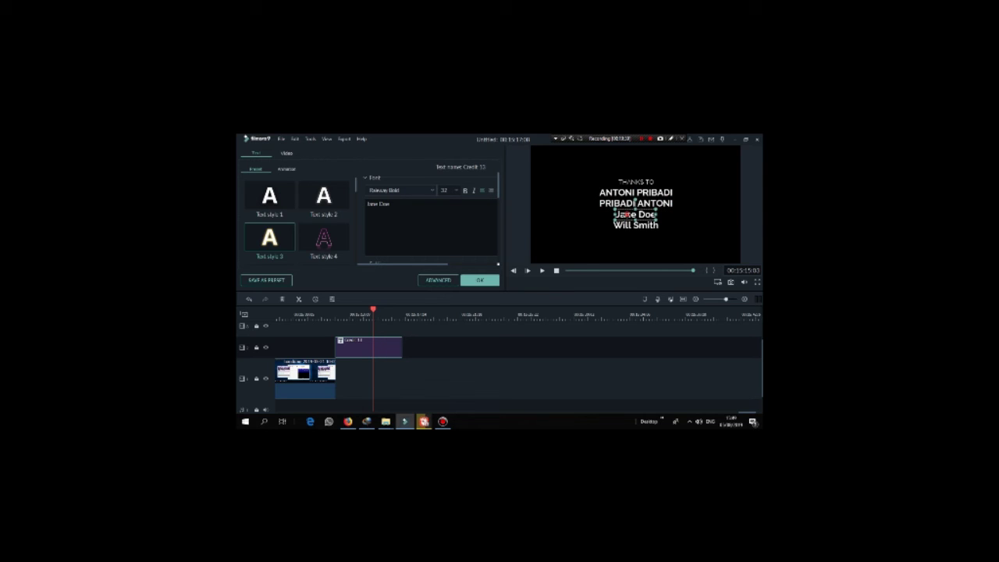
key("ctrl+a")
type("ANTONI G")
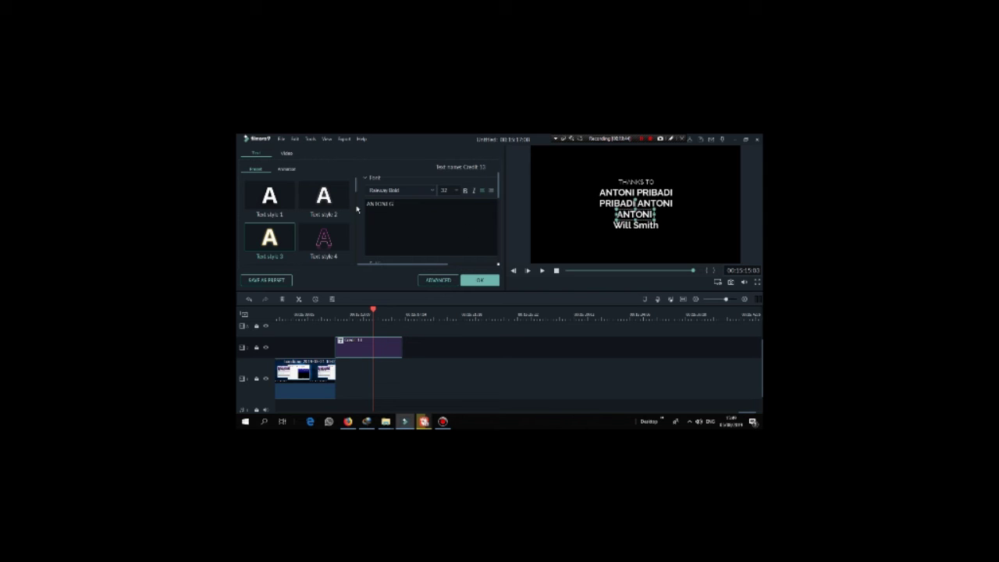
type("ANTENG")
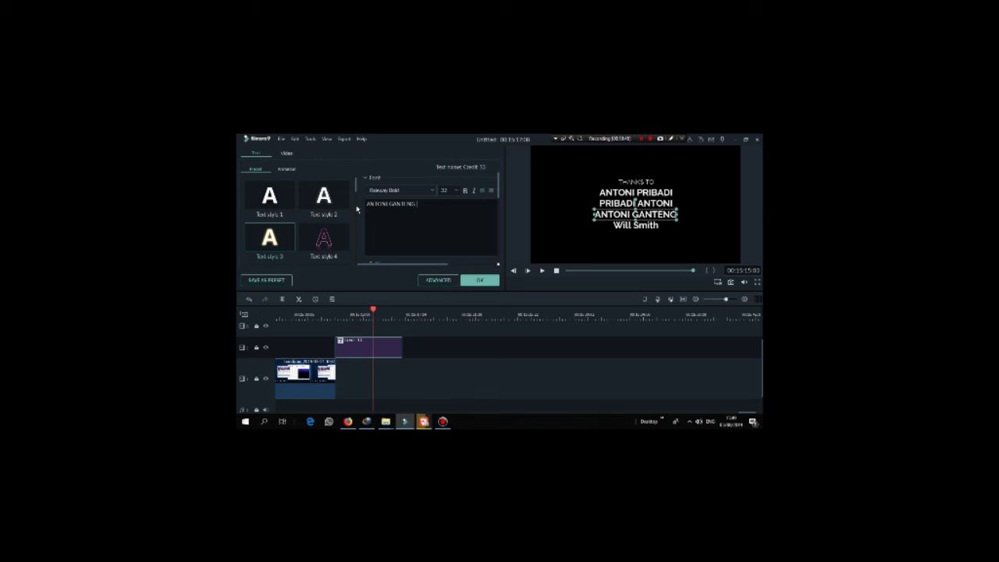
Step: Select the last name line, then scrub back to review the edited credits
left_click(632, 230)
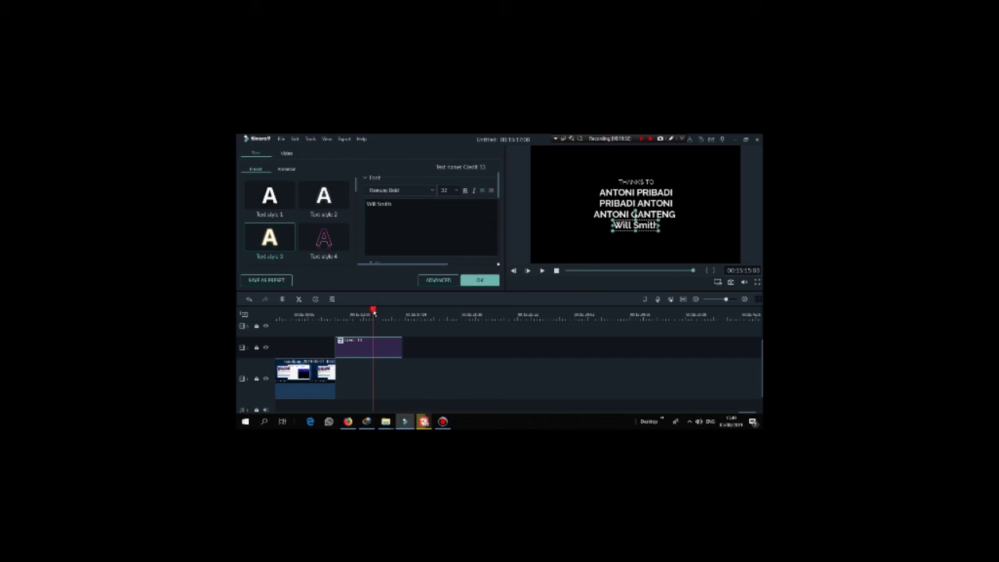
left_click(336, 314)
mouse_move(334, 328)
left_mouse_down()
mouse_move(306, 328)
mouse_move(318, 329)
left_mouse_up()
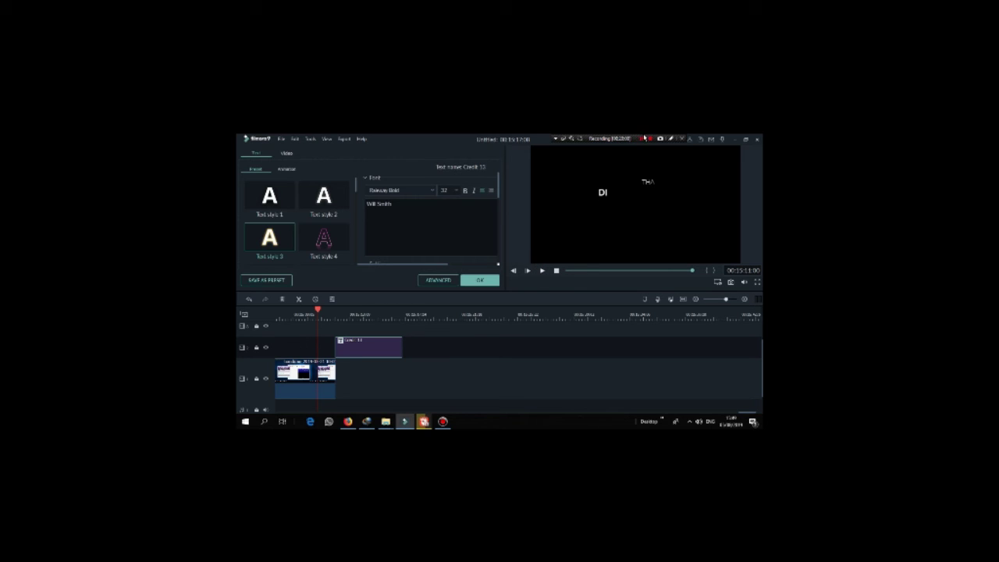
left_click(643, 140)
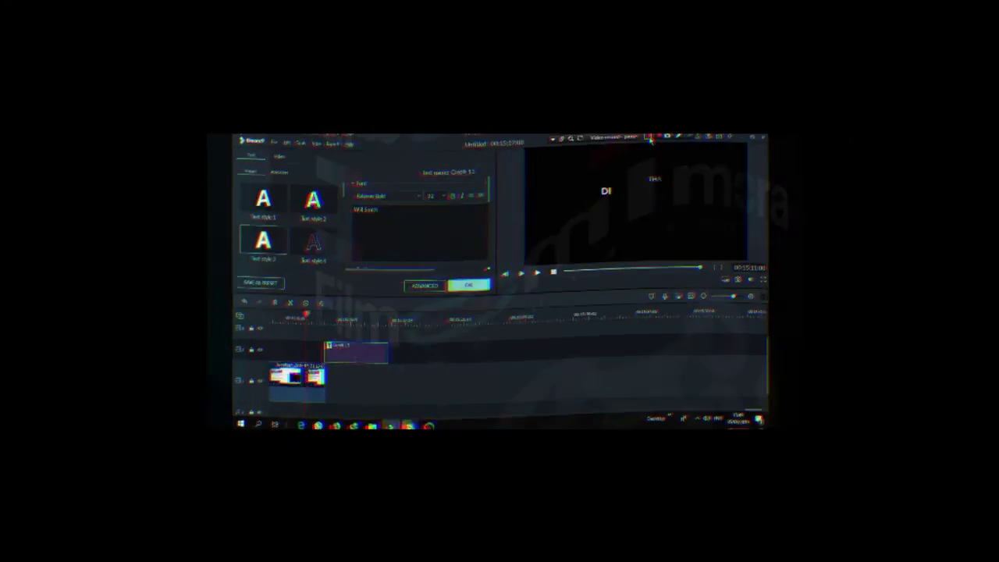